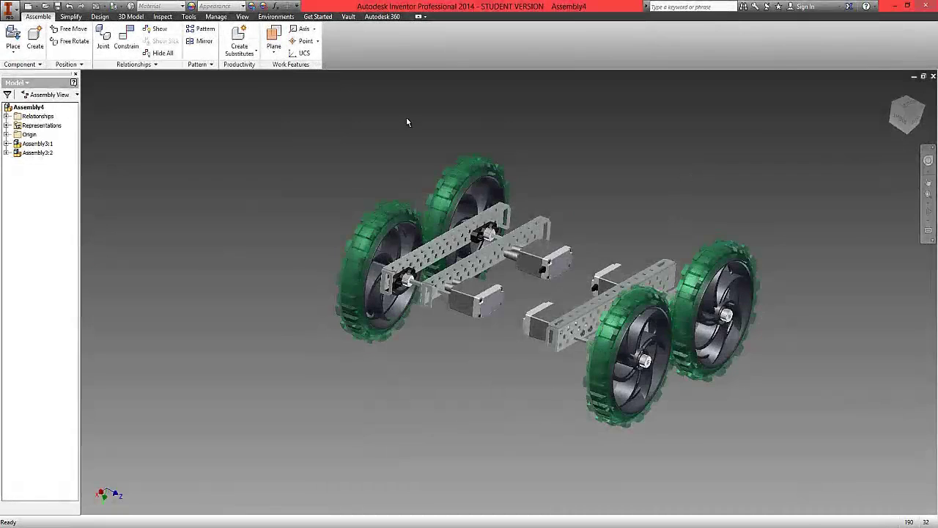
# Step: Place two copies of the Chassis Bumper 15 Hole from the VEX Inventor Parts metric Structure folder on either side of the wheel units
pyautogui.click(16, 54)
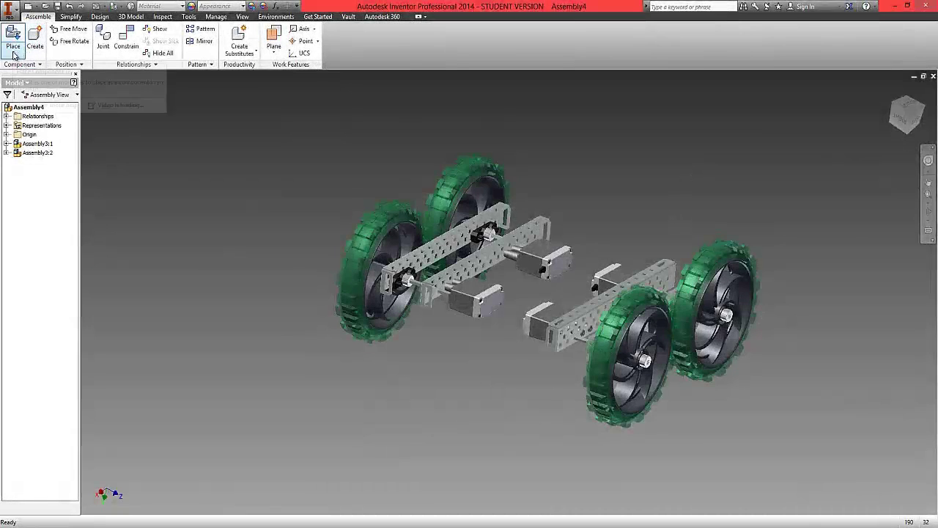
pyautogui.click(29, 71)
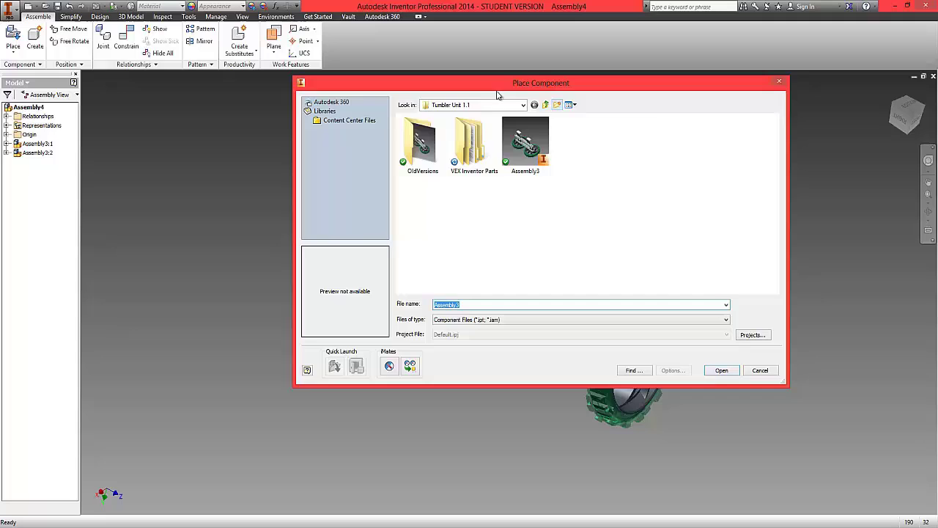
pyautogui.doubleClick(473, 150)
pyautogui.doubleClick(415, 132)
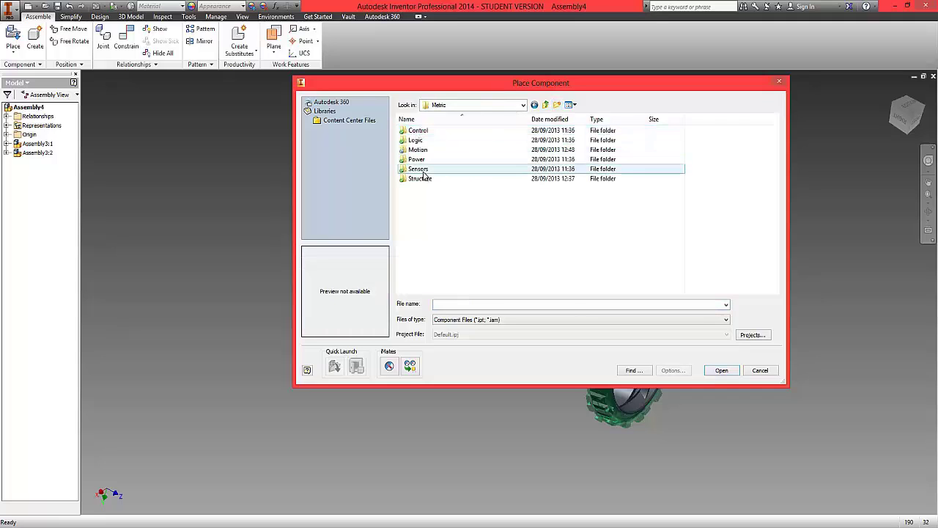
pyautogui.doubleClick(431, 180)
pyautogui.click(448, 189)
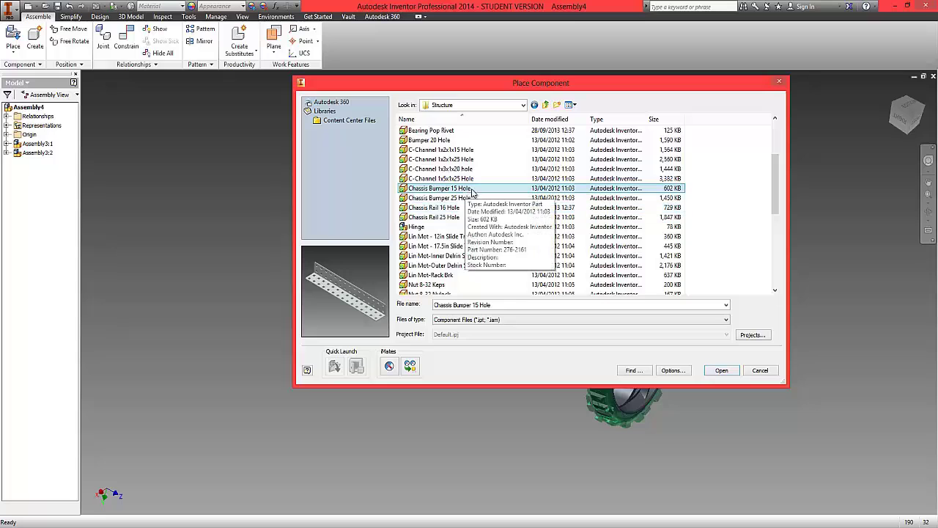
pyautogui.click(722, 371)
pyautogui.click(257, 301)
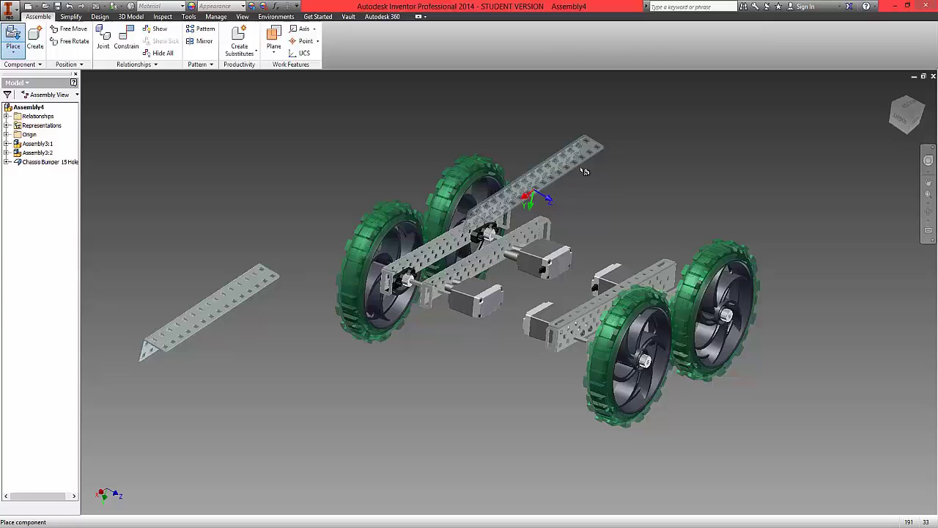
pyautogui.click(779, 125)
pyautogui.rightClick(534, 173)
pyautogui.click(566, 170)
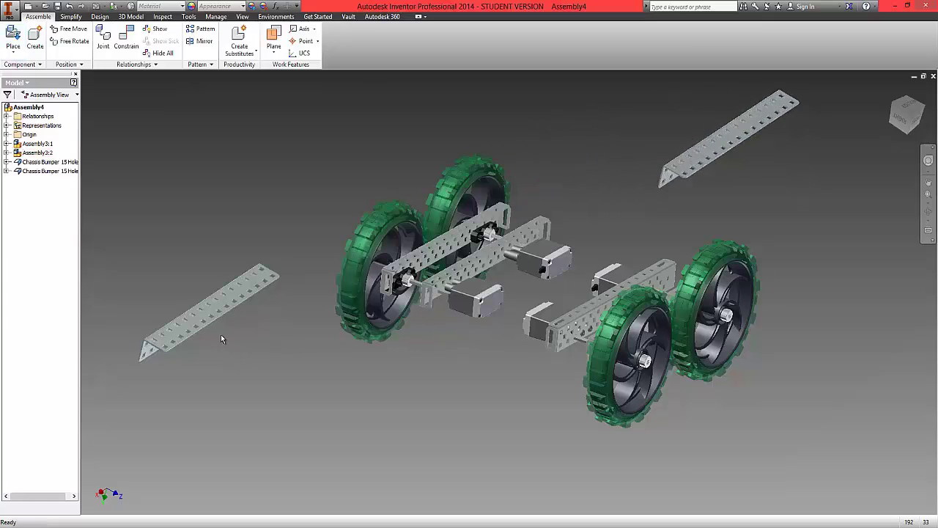
# Step: Mate the outer flange face of the first chassis bumper to the end face of the wheel unit's outer rail with 0 mm offset
pyautogui.scroll(5, 184, 364)
pyautogui.scroll(-4, 184, 364)
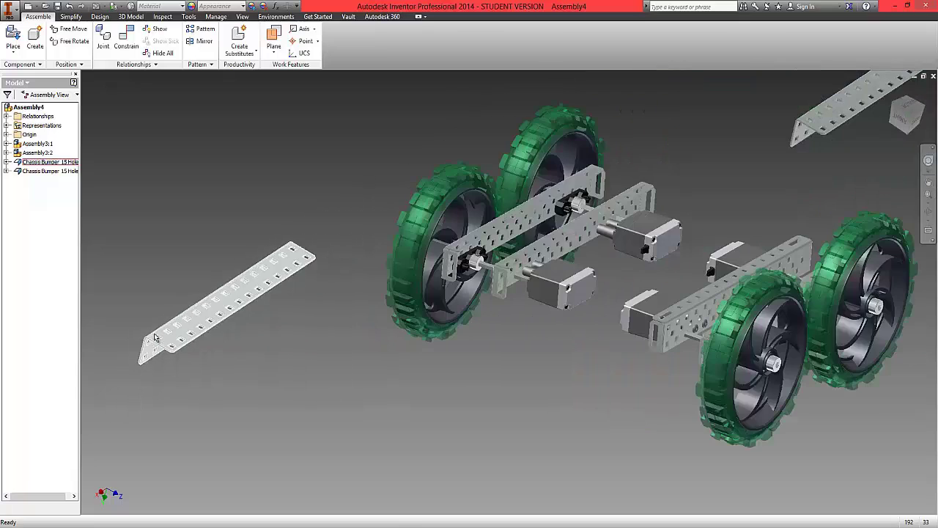
pyautogui.click(129, 50)
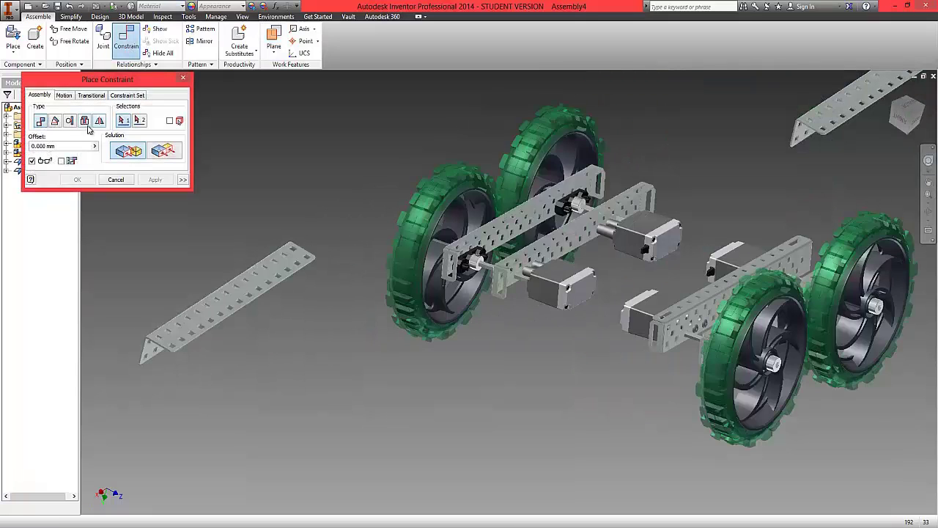
pyautogui.moveTo(381, 261); pyautogui.dragTo(483, 220, button='middle')
pyautogui.click(899, 116)
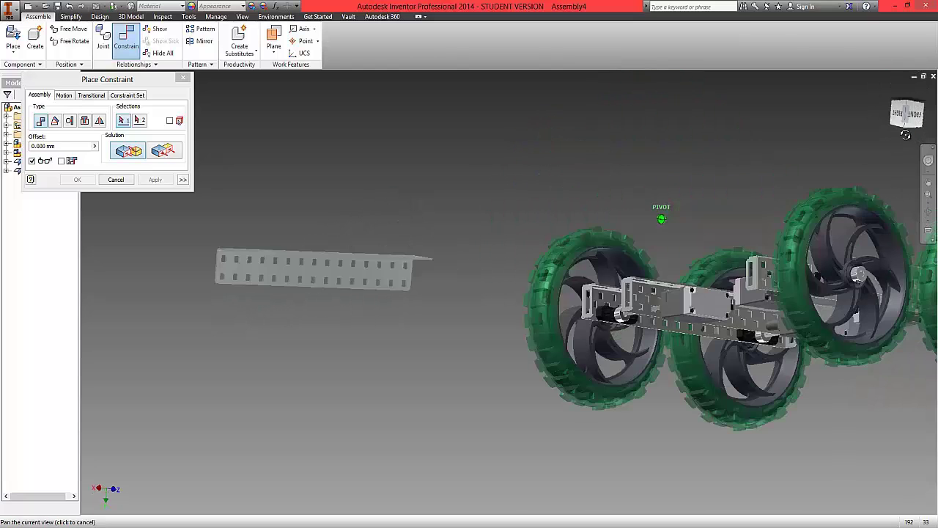
pyautogui.click(406, 286)
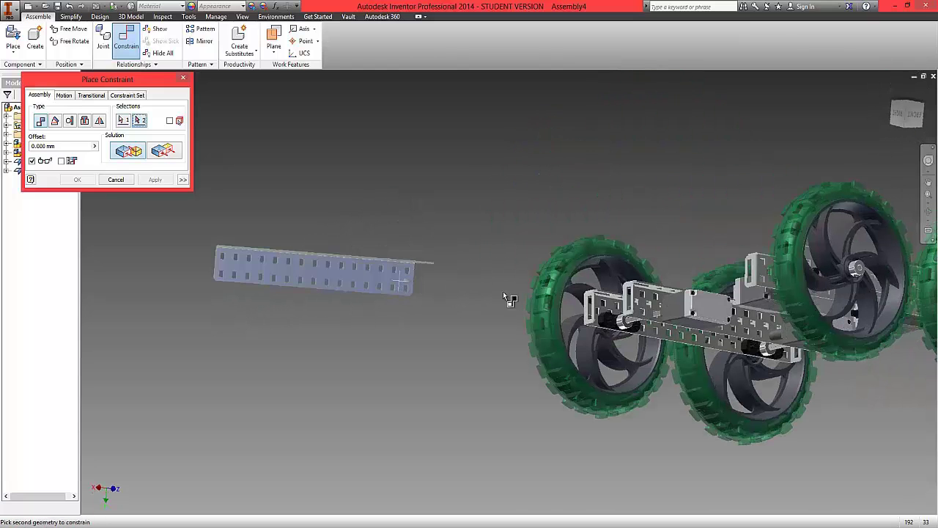
pyautogui.scroll(5, 513, 297)
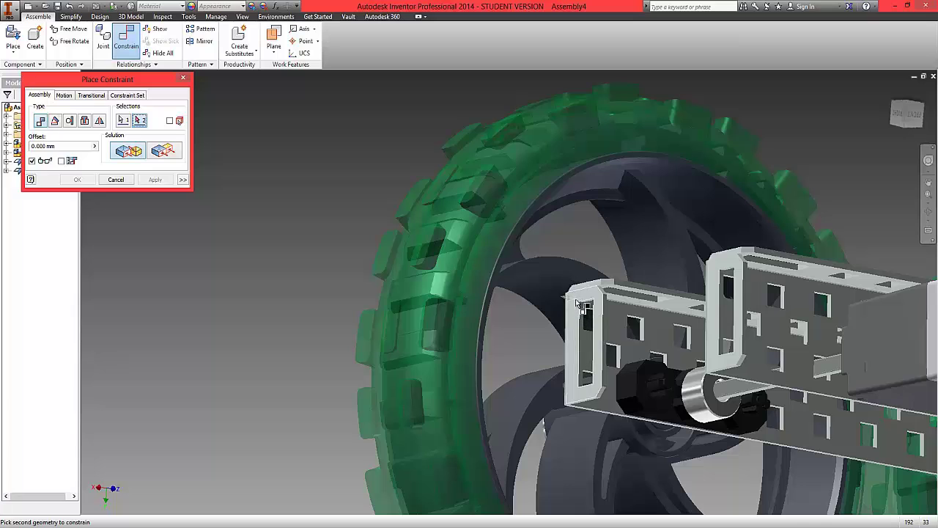
pyautogui.click(577, 300)
pyautogui.click(89, 183)
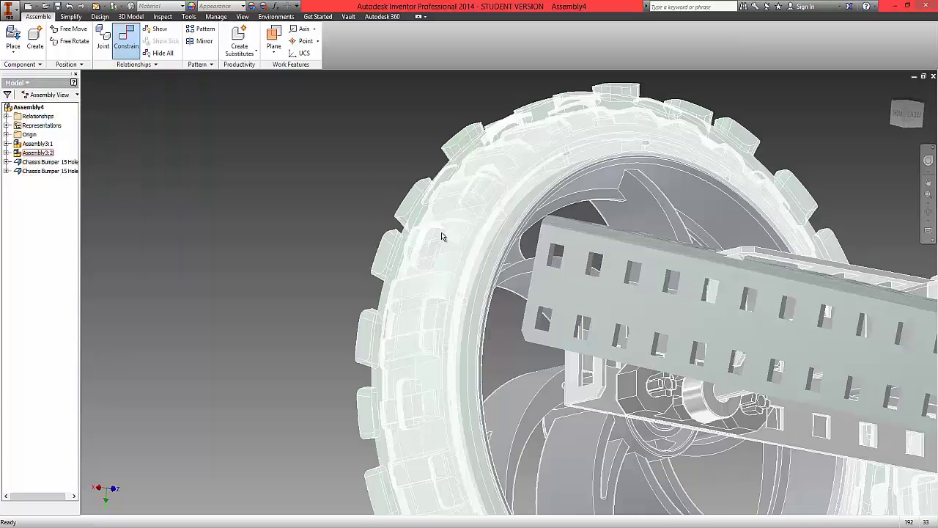
# Step: Mate the inner face of the bumper's other flange to the edge flange face of the inner rail with 0 mm offset
pyautogui.scroll(-5, 442, 236)
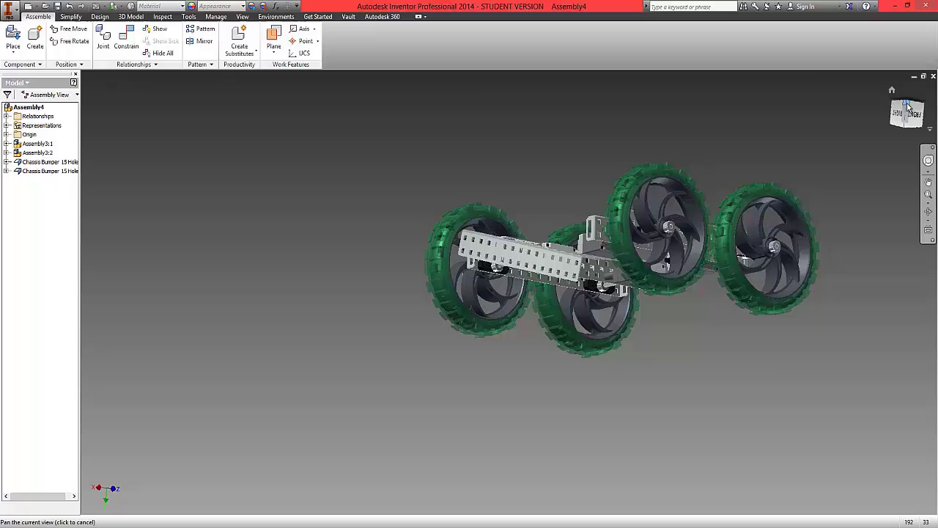
pyautogui.moveTo(908, 108)
pyautogui.mouseDown()
pyautogui.moveTo(901, 501)
pyautogui.moveTo(900, 323)
pyautogui.mouseUp()
pyautogui.scroll(-5, 524, 172)
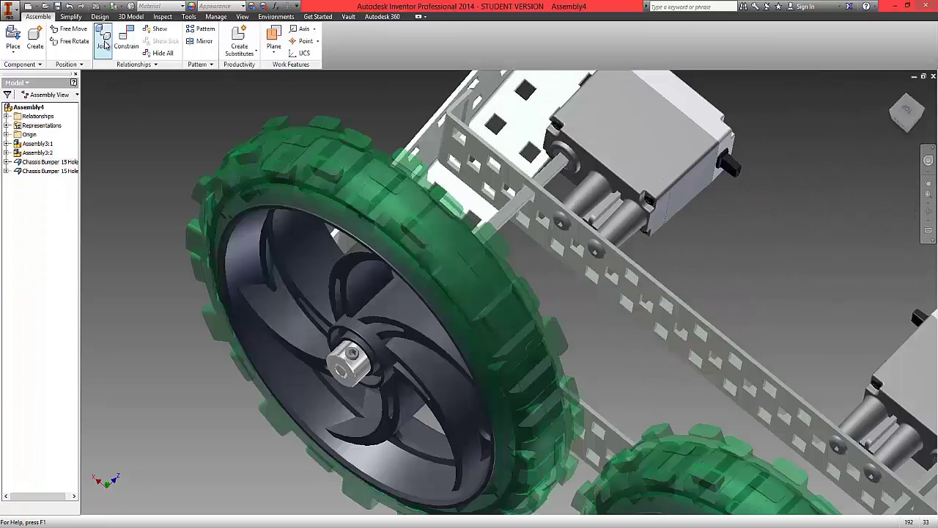
pyautogui.click(126, 39)
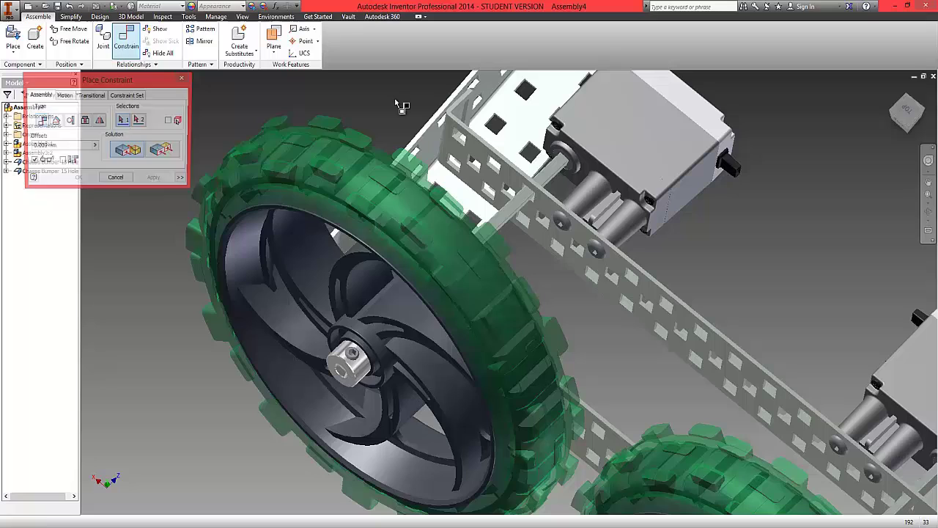
pyautogui.click(517, 122)
pyautogui.moveTo(908, 104); pyautogui.dragTo(901, 168)
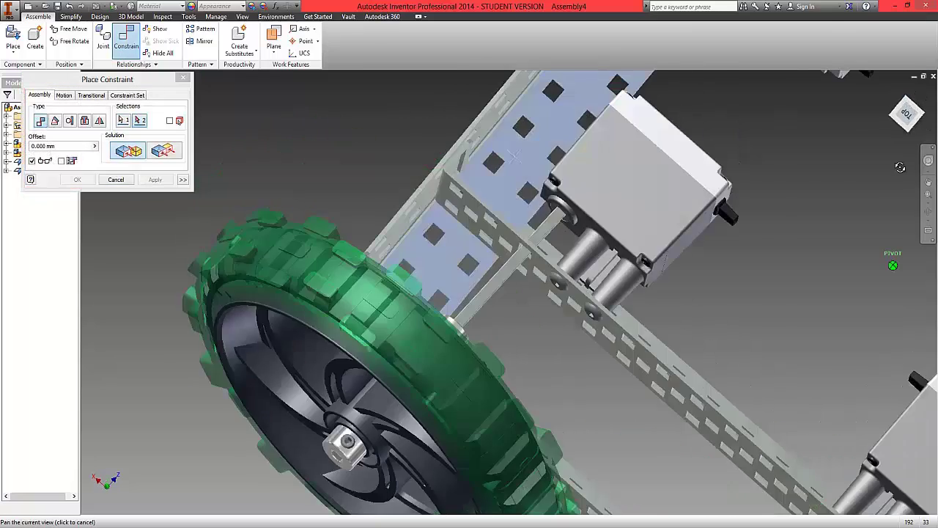
pyautogui.keyDown('shift'); pyautogui.moveTo(901, 167); pyautogui.dragTo(731, 117, button='middle'); pyautogui.keyUp('shift')
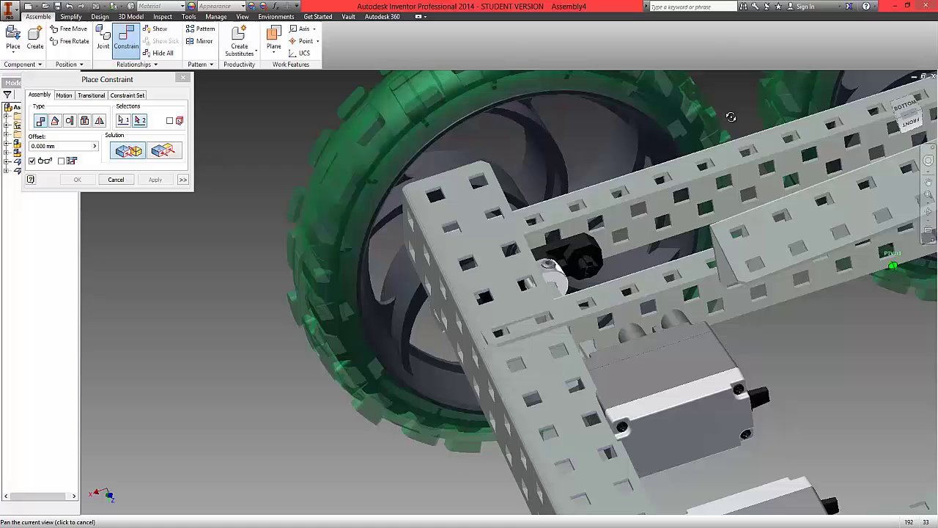
pyautogui.click(608, 297)
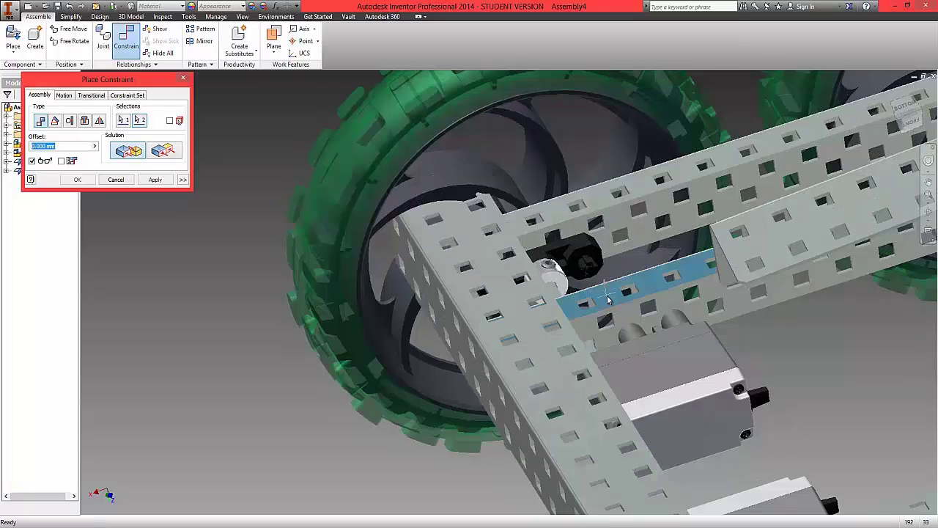
pyautogui.click(77, 180)
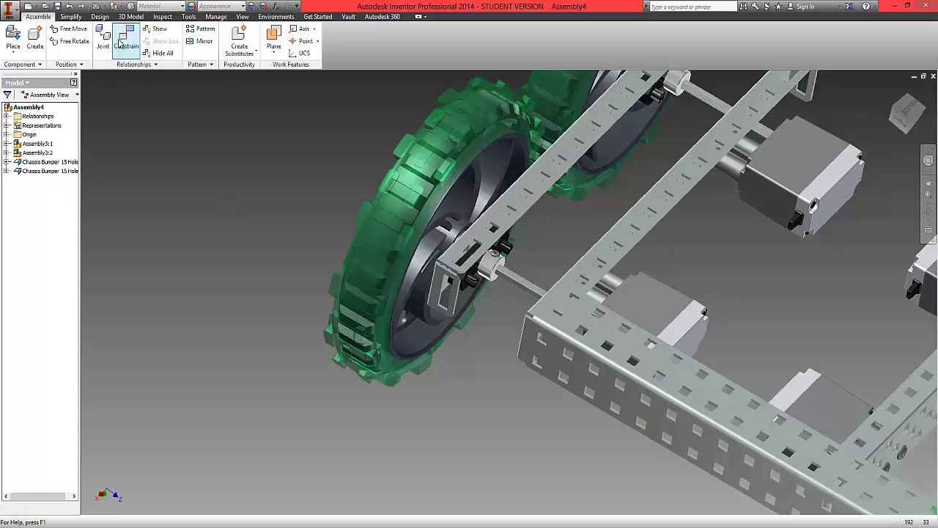
# Step: Apply a flush constraint between the side of the bumper's corner square hole and the slot side at the outer rail's end
pyautogui.click(124, 40)
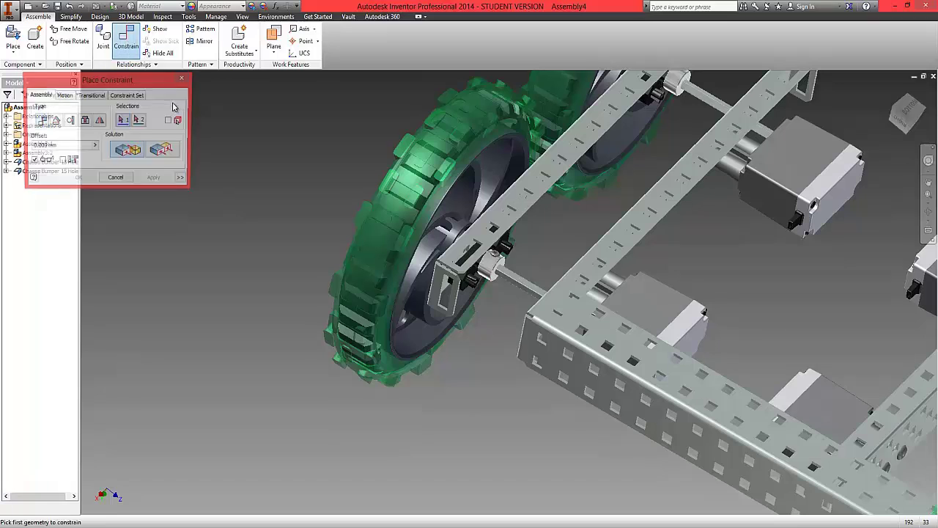
pyautogui.scroll(-5, 561, 318)
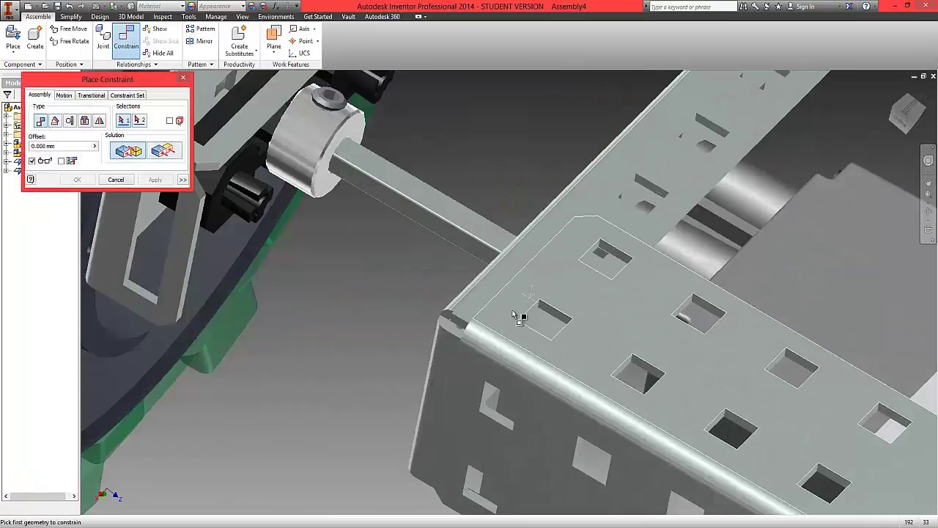
pyautogui.scroll(-3, 536, 318)
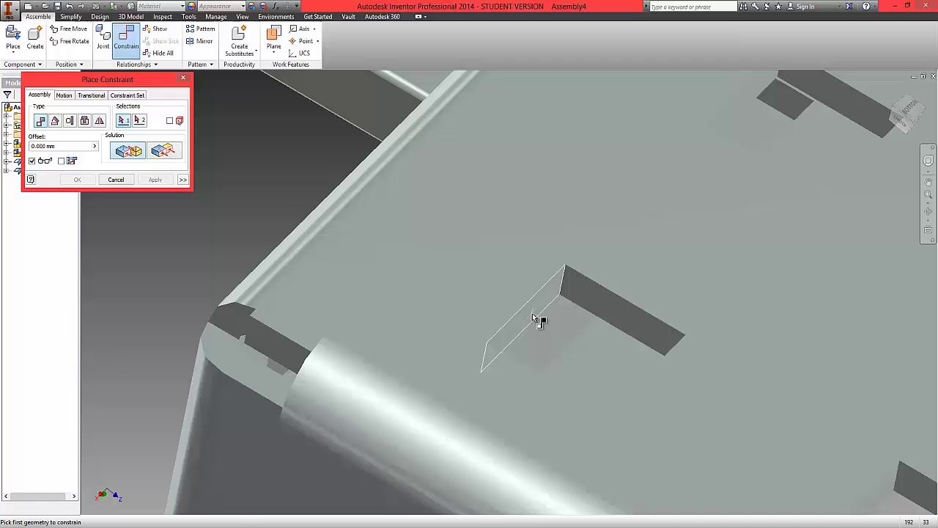
pyautogui.click(534, 317)
pyautogui.scroll(3, 533, 314)
pyautogui.scroll(6, 511, 297)
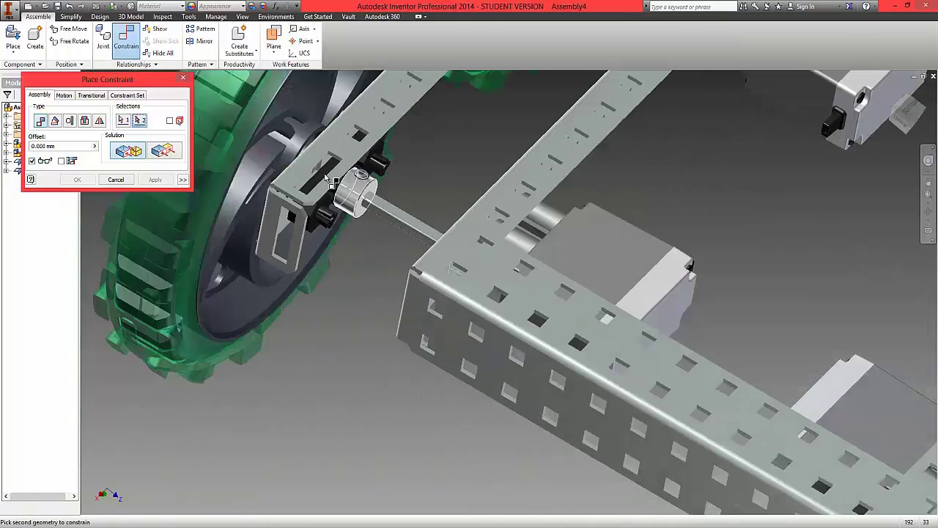
pyautogui.scroll(-6, 326, 178)
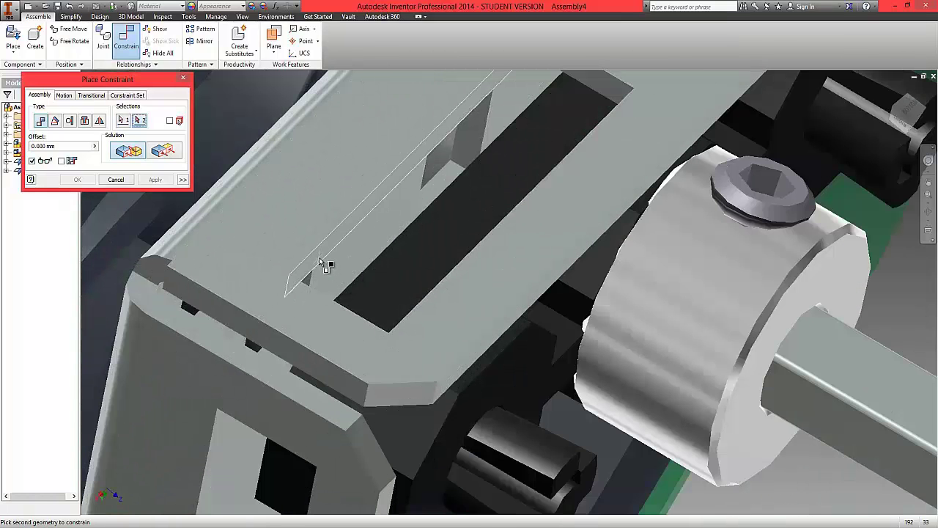
pyautogui.click(319, 257)
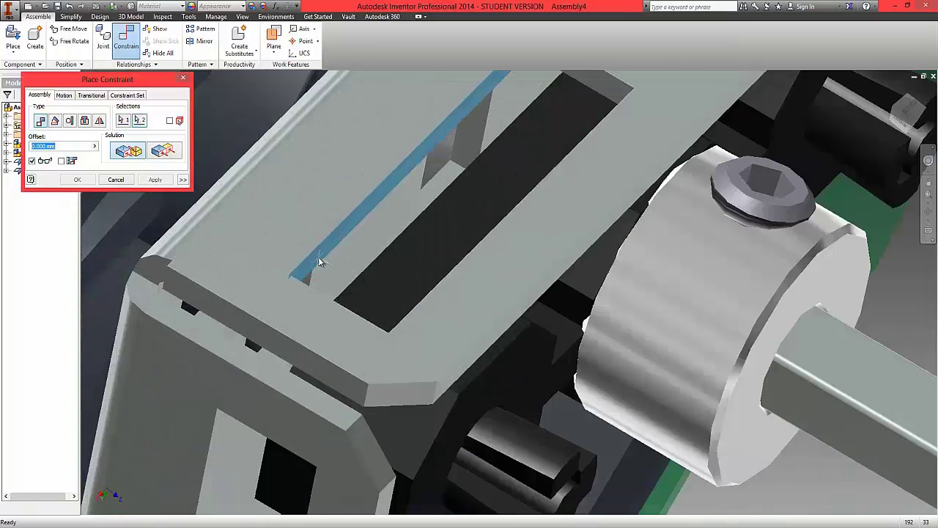
pyautogui.click(161, 151)
pyautogui.click(77, 181)
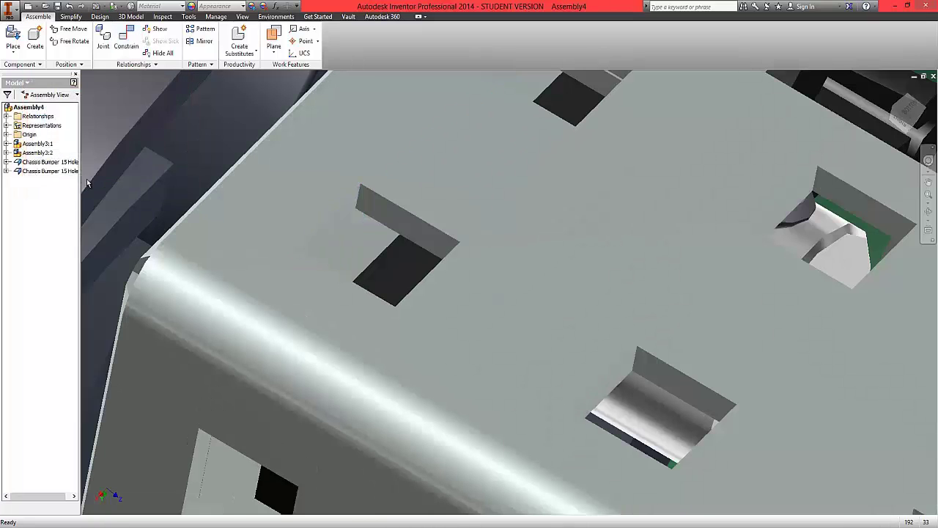
# Step: Move the opposite wheel unit slightly away from the bumper's free end to expose its rail ends
pyautogui.scroll(8, 369, 312)
pyautogui.click(385, 281)
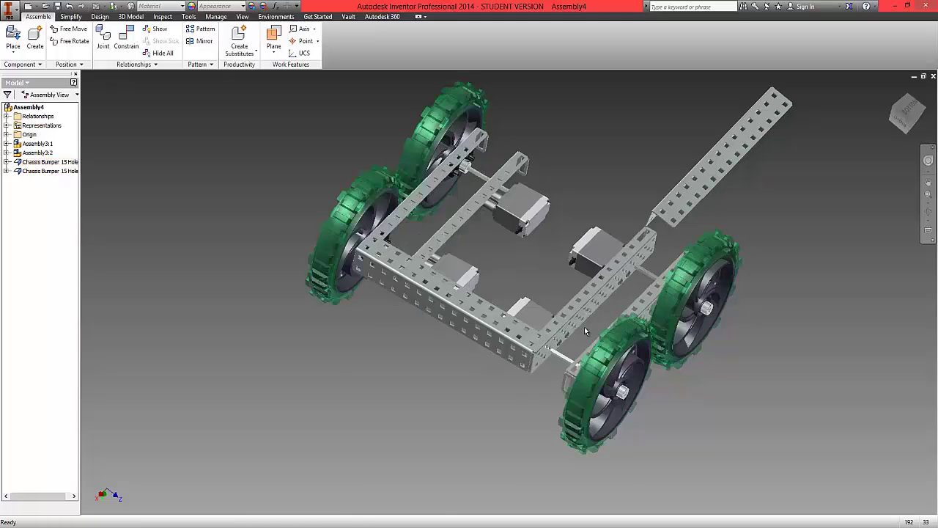
pyautogui.moveTo(585, 326)
pyautogui.mouseDown()
pyautogui.moveTo(643, 364)
pyautogui.moveTo(615, 396)
pyautogui.moveTo(514, 317)
pyautogui.moveTo(578, 340)
pyautogui.mouseUp()
pyautogui.click(894, 174)
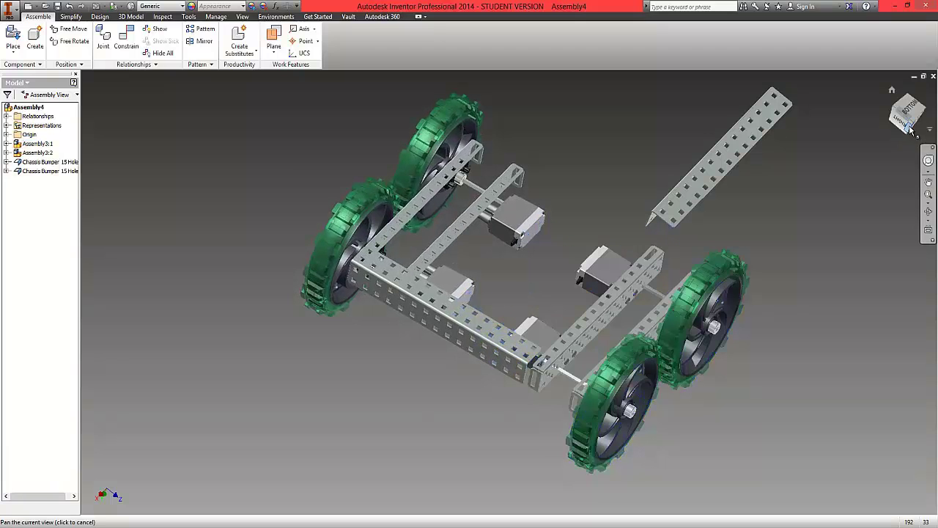
# Step: Apply a flush constraint between the square hole side at the bumper's free end and the slot side of the opposite unit's outer rail
pyautogui.moveTo(891, 118); pyautogui.dragTo(232, 93)
pyautogui.scroll(-2, 880, 123)
pyautogui.scroll(-5, 486, 404)
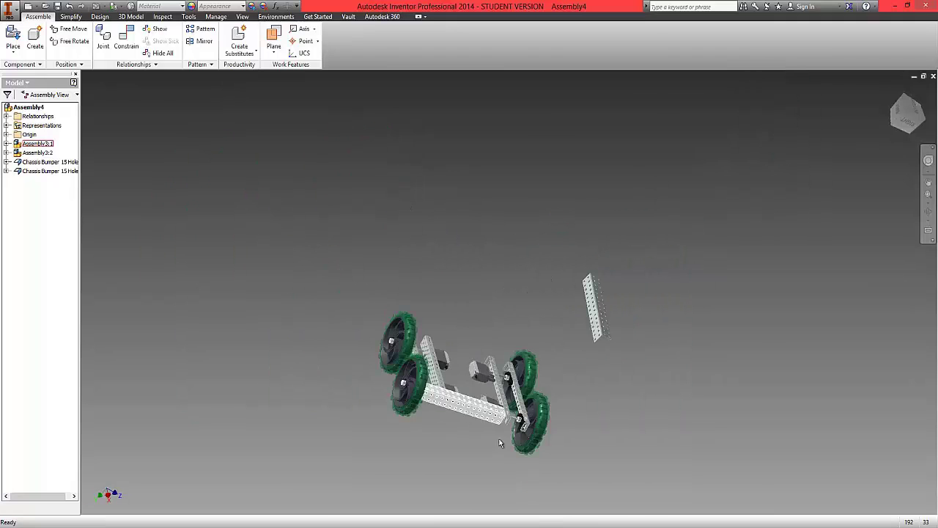
pyautogui.scroll(10, 506, 436)
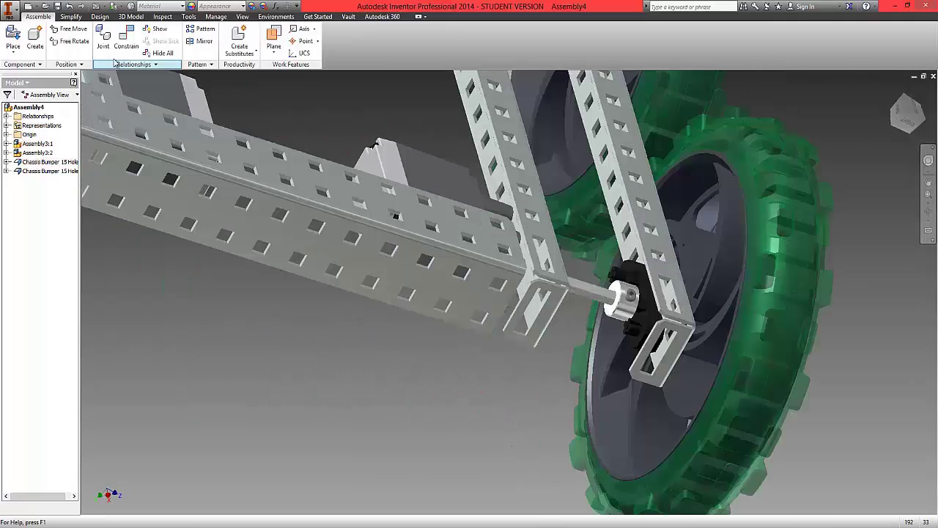
pyautogui.click(126, 38)
pyautogui.scroll(4, 513, 249)
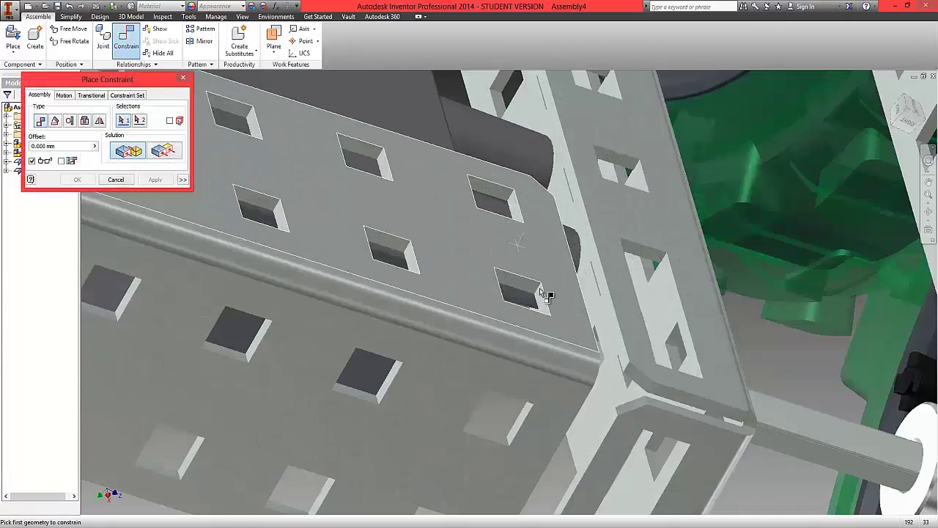
pyautogui.click(541, 302)
pyautogui.scroll(-5, 541, 301)
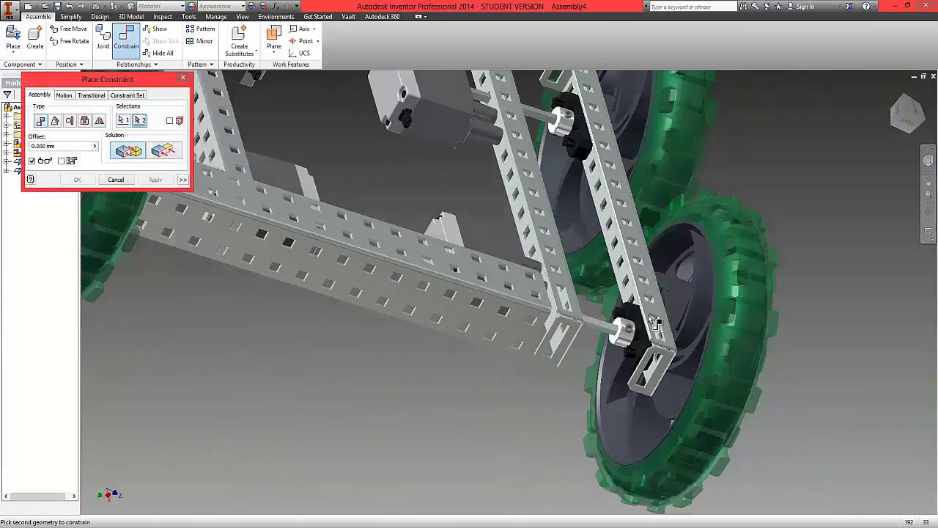
pyautogui.scroll(8, 760, 415)
pyautogui.click(743, 418)
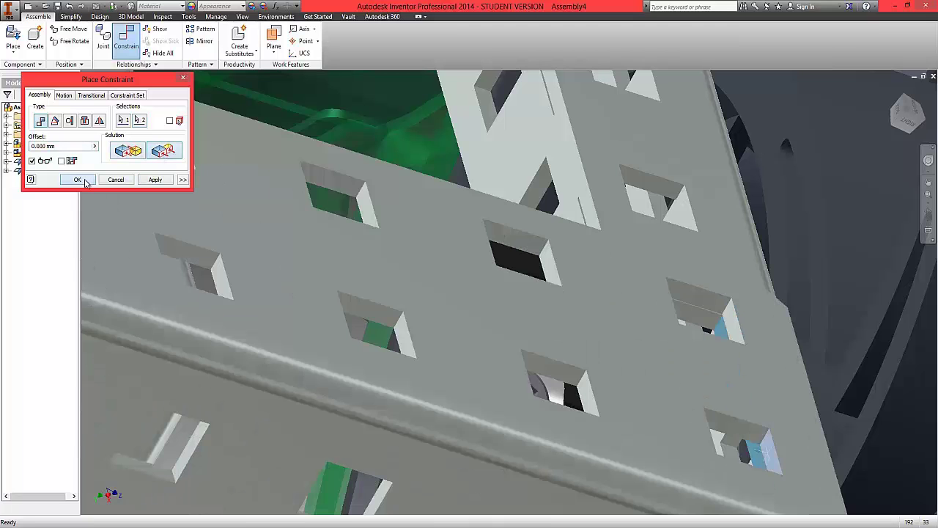
pyautogui.click(78, 180)
pyautogui.scroll(-10, 815, 193)
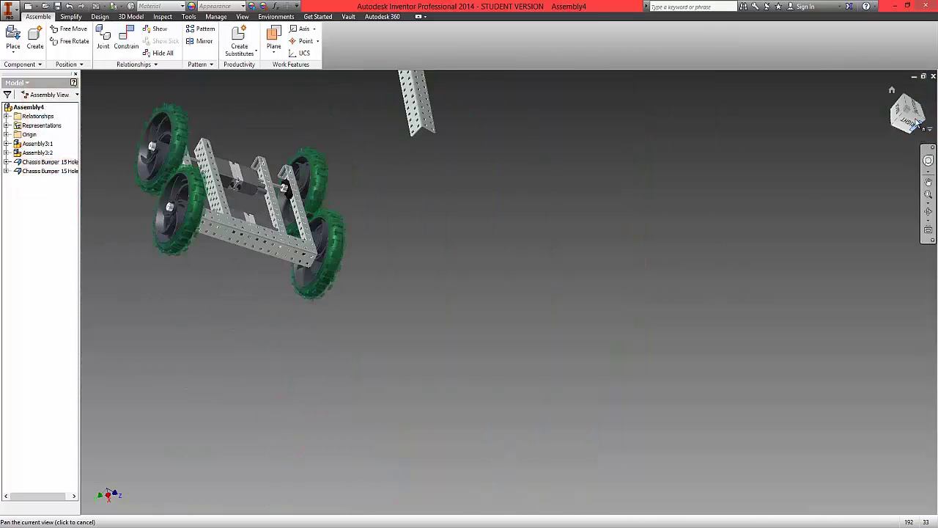
pyautogui.moveTo(907, 113)
pyautogui.mouseDown()
pyautogui.moveTo(752, 74)
pyautogui.moveTo(685, 90)
pyautogui.moveTo(722, 110)
pyautogui.mouseUp()
pyautogui.moveTo(281, 352)
pyautogui.mouseDown(button='middle')
pyautogui.moveTo(325, 368)
pyautogui.moveTo(431, 490)
pyautogui.mouseUp(button='middle')
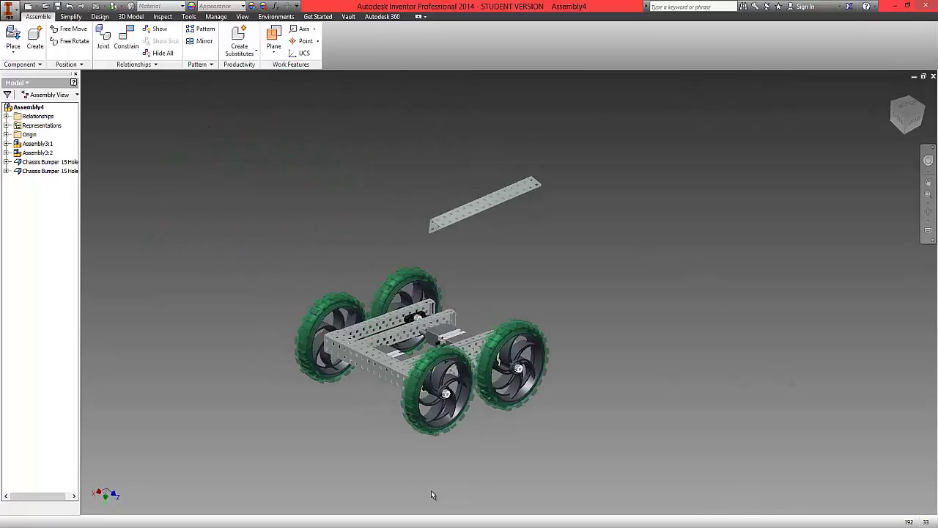
# Step: Mate the second chassis bumper's flange face to the end face of the rail at the chassis's open end with 0 mm offset
pyautogui.scroll(4, 387, 412)
pyautogui.moveTo(385, 323); pyautogui.dragTo(426, 341)
pyautogui.click(376, 388)
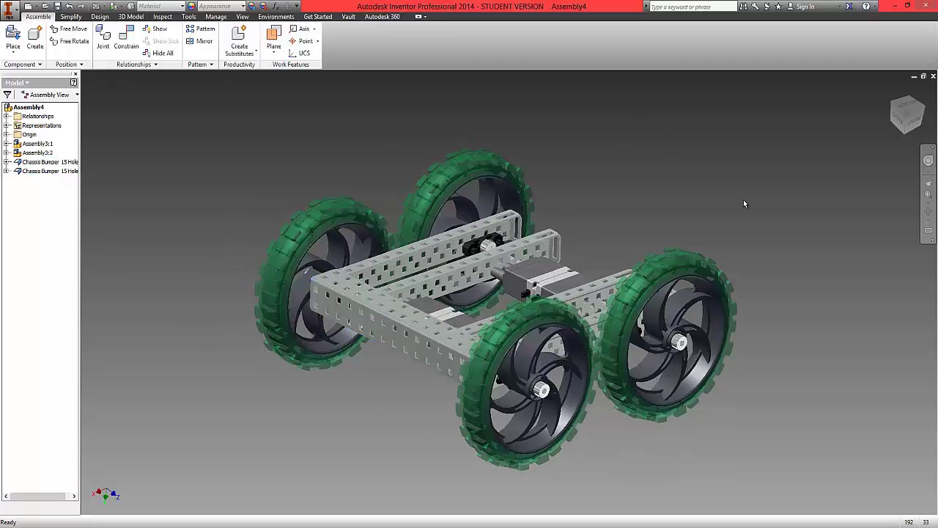
pyautogui.scroll(-5, 743, 202)
pyautogui.scroll(8, 733, 147)
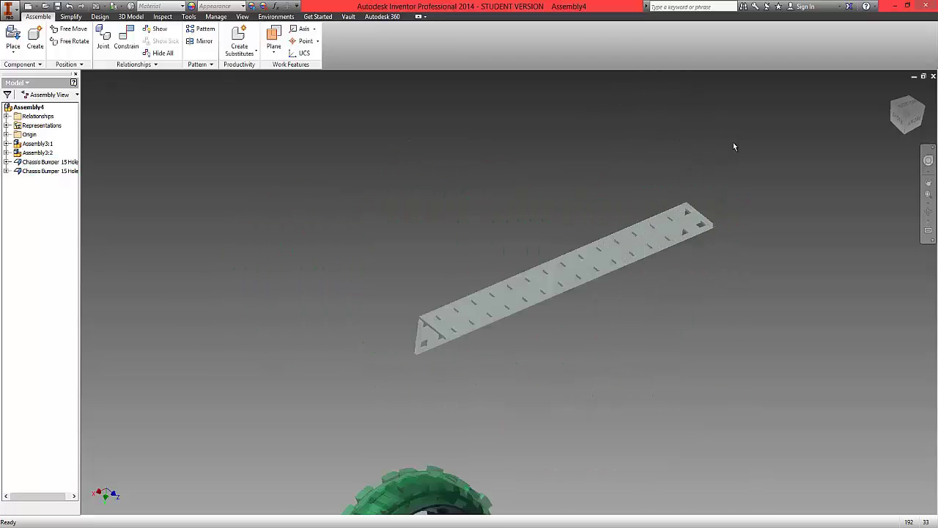
pyautogui.scroll(-3, 733, 142)
pyautogui.moveTo(907, 117)
pyautogui.mouseDown()
pyautogui.moveTo(823, 509)
pyautogui.moveTo(628, 123)
pyautogui.moveTo(585, 137)
pyautogui.moveTo(673, 512)
pyautogui.moveTo(878, 383)
pyautogui.mouseUp()
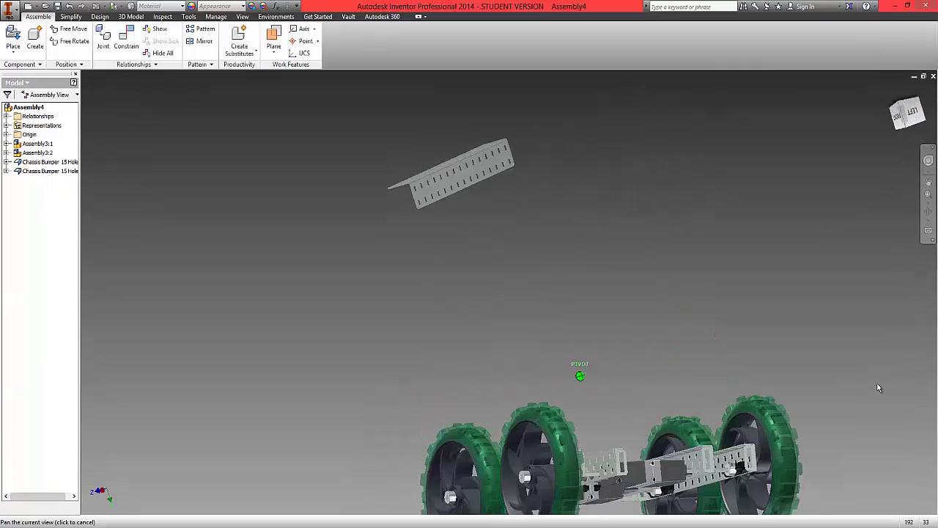
pyautogui.moveTo(664, 262); pyautogui.dragTo(646, 161, button='middle')
pyautogui.moveTo(594, 257); pyautogui.dragTo(575, 311, button='middle')
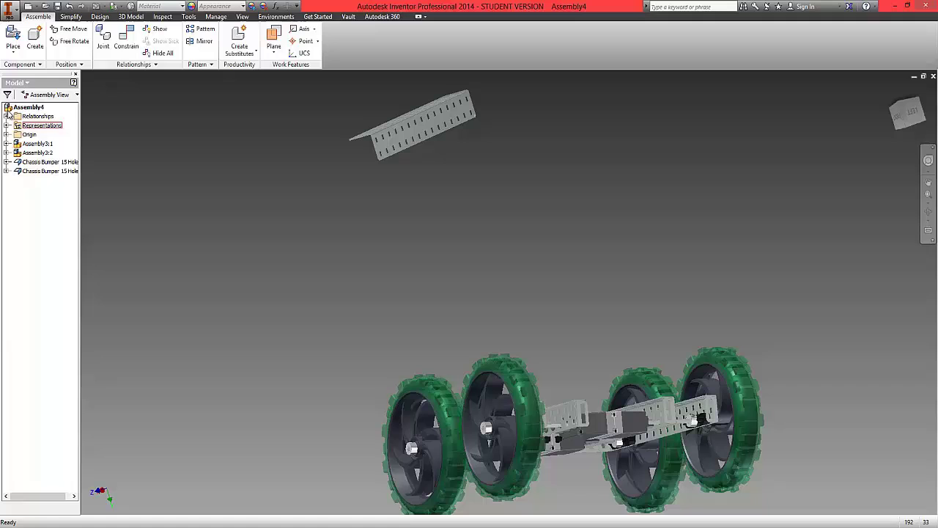
pyautogui.click(120, 44)
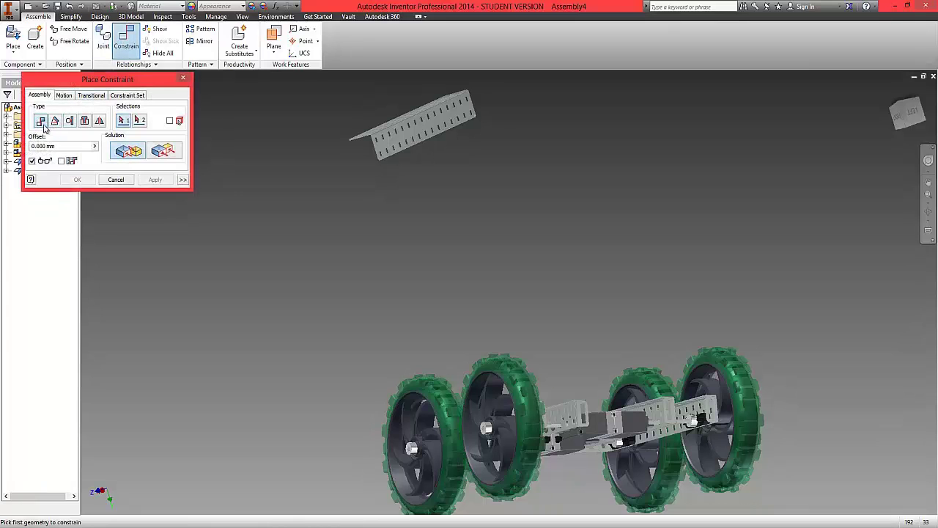
pyautogui.click(419, 134)
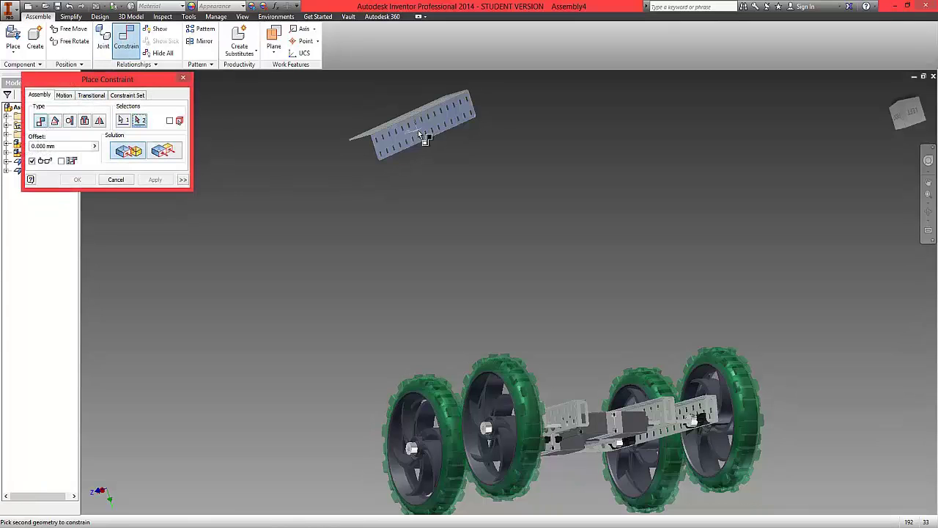
pyautogui.scroll(-5, 664, 466)
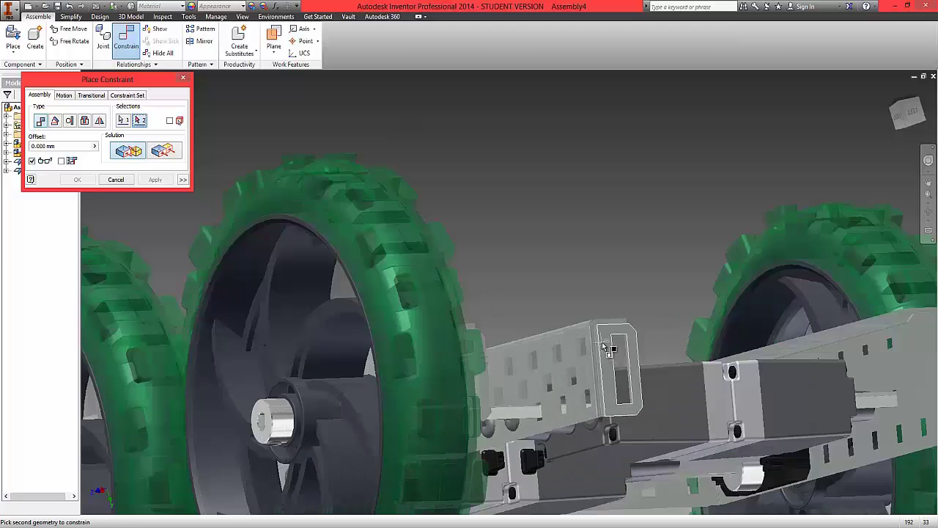
pyautogui.click(603, 347)
pyautogui.click(77, 180)
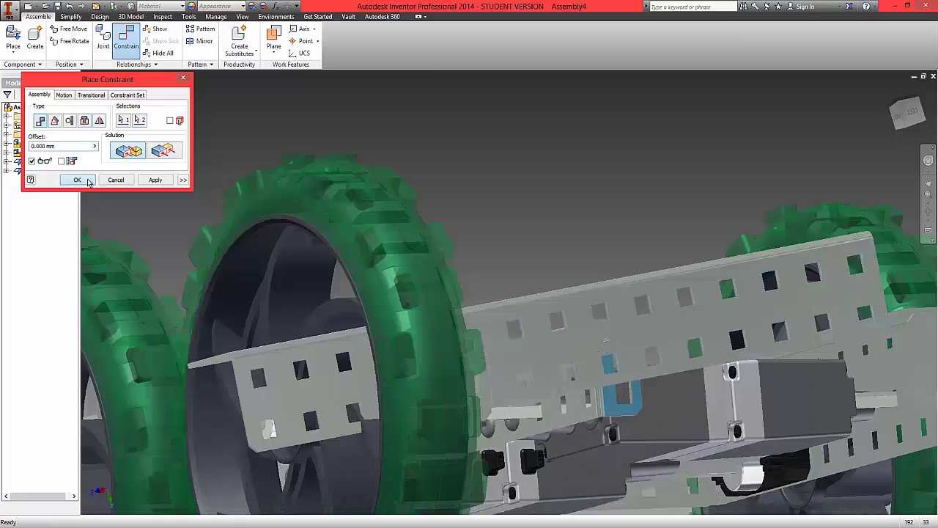
# Step: Mate the face of the second bumper's other flange to the edge flange face of the inner rail with 0 mm offset
pyautogui.keyDown('shift'); pyautogui.moveTo(880, 107); pyautogui.dragTo(763, 443, button='middle'); pyautogui.keyUp('shift')
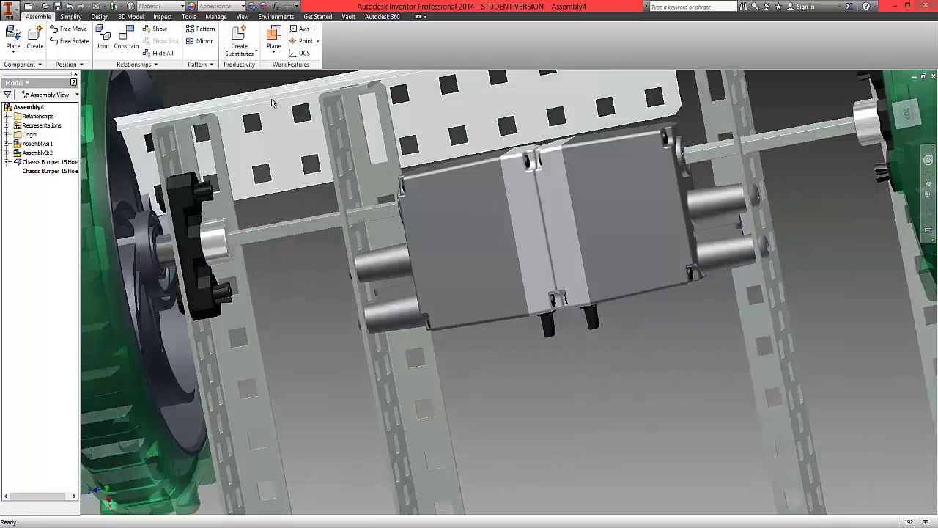
pyautogui.click(124, 46)
pyautogui.click(579, 91)
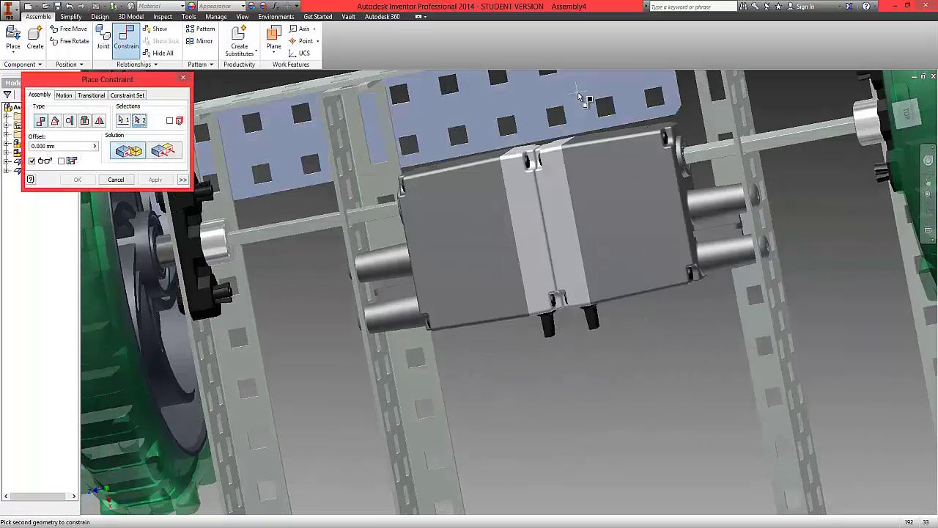
pyautogui.moveTo(915, 98); pyautogui.dragTo(603, 191)
pyautogui.click(444, 322)
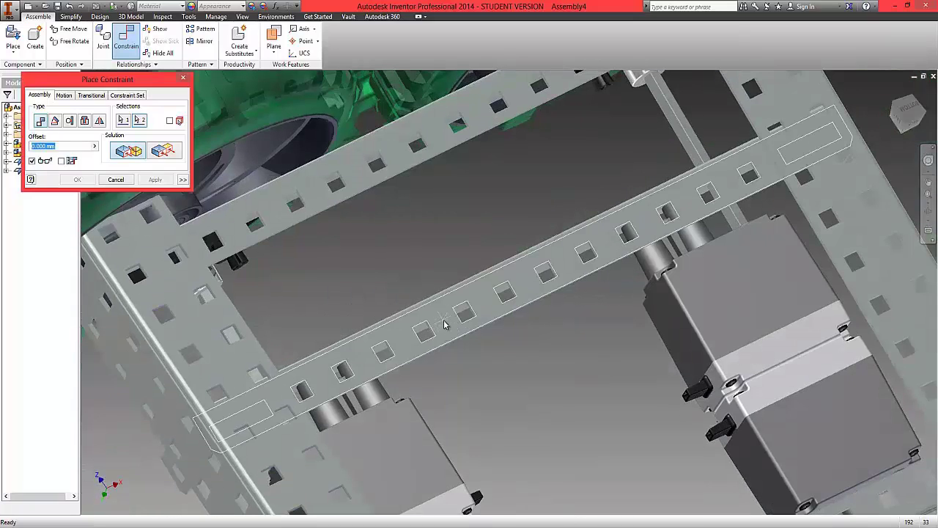
pyautogui.click(79, 180)
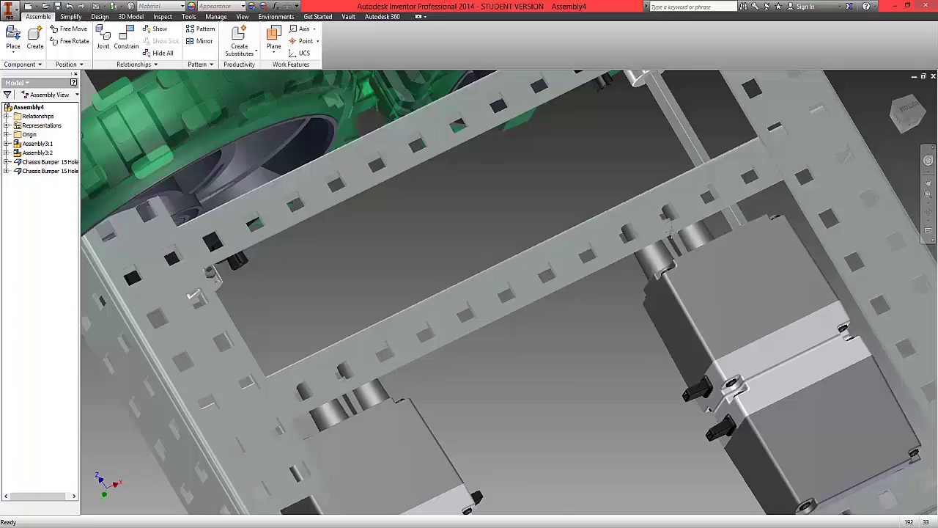
# Step: Slide the second bumper along the rail ends so that the outer rail's end slot is exposed
pyautogui.moveTo(397, 212); pyautogui.dragTo(443, 194, button='middle')
pyautogui.moveTo(442, 194); pyautogui.dragTo(538, 339)
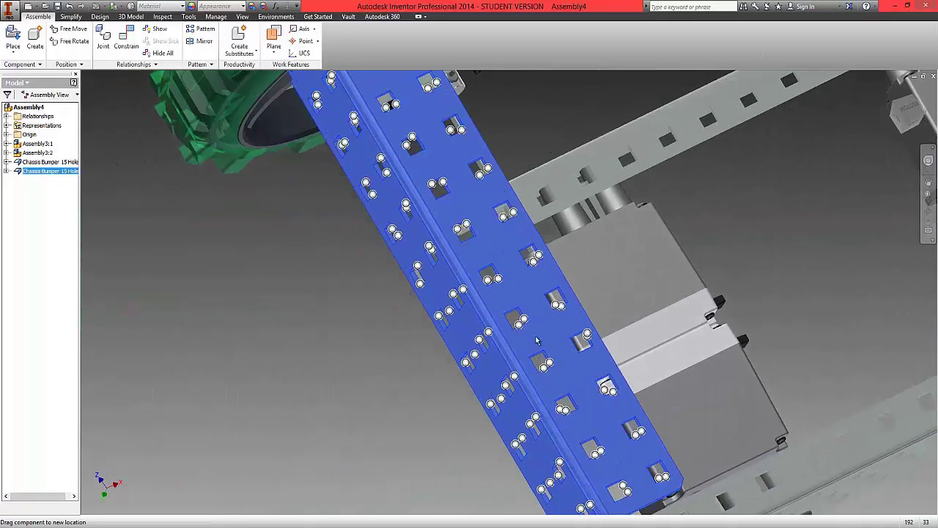
pyautogui.moveTo(623, 227); pyautogui.dragTo(607, 201, button='middle')
pyautogui.moveTo(671, 180); pyautogui.dragTo(614, 4, button='middle')
pyautogui.click(388, 280)
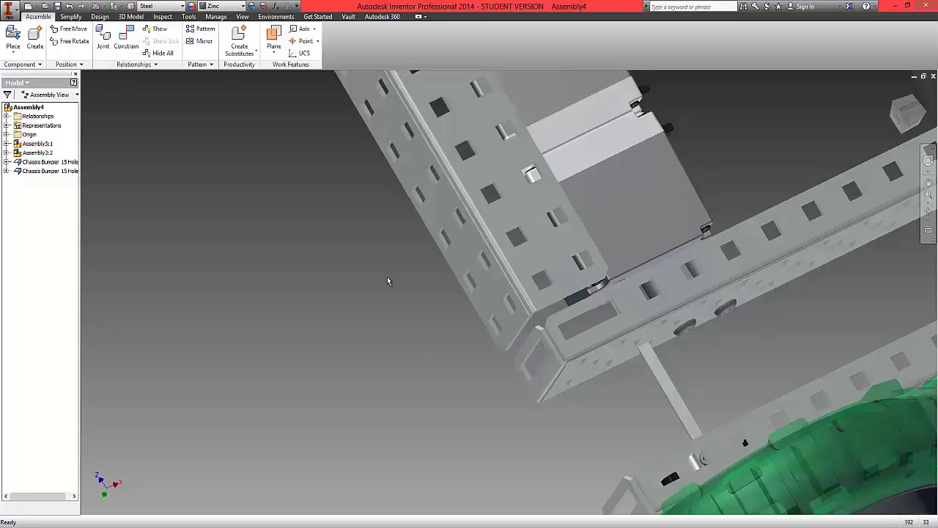
# Step: Apply a flush constraint between the side of the second bumper's end square hole and the slot side at the outer rail's end
pyautogui.click(129, 40)
pyautogui.scroll(6, 557, 249)
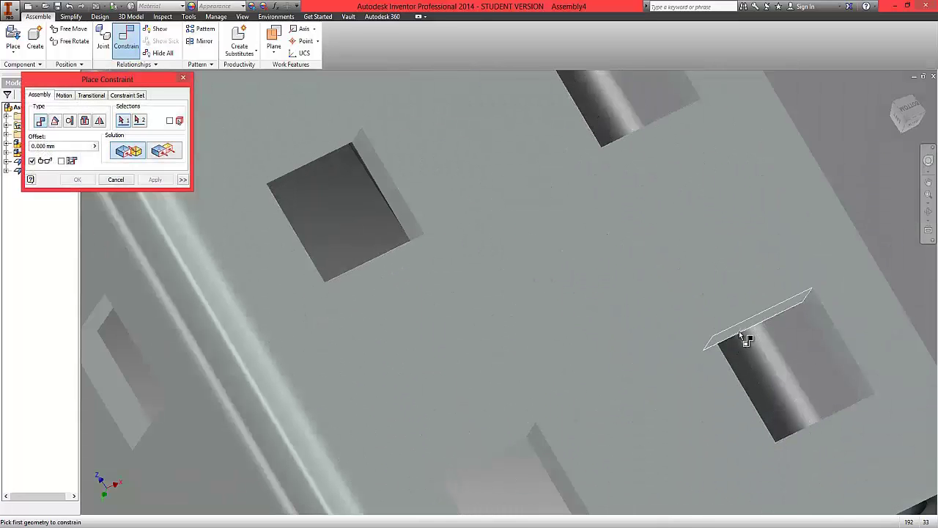
pyautogui.click(737, 327)
pyautogui.scroll(-6, 591, 342)
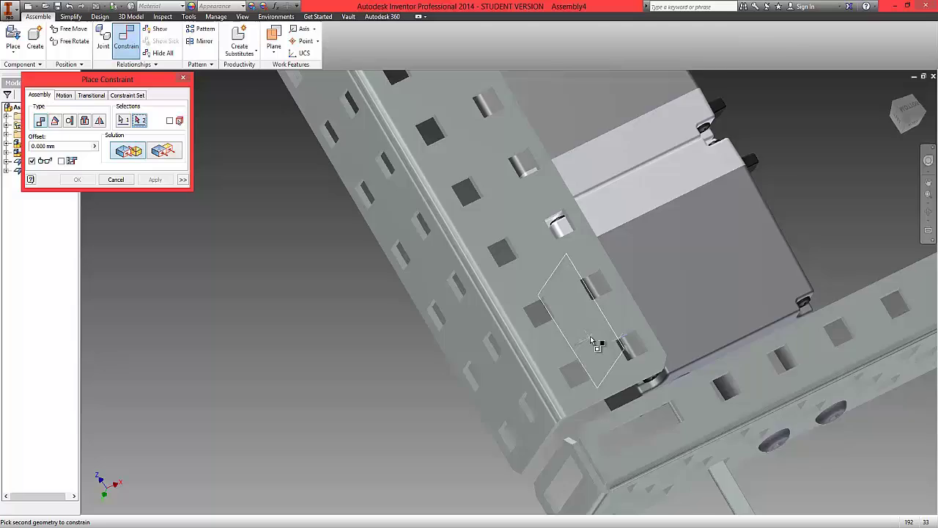
pyautogui.scroll(8, 604, 375)
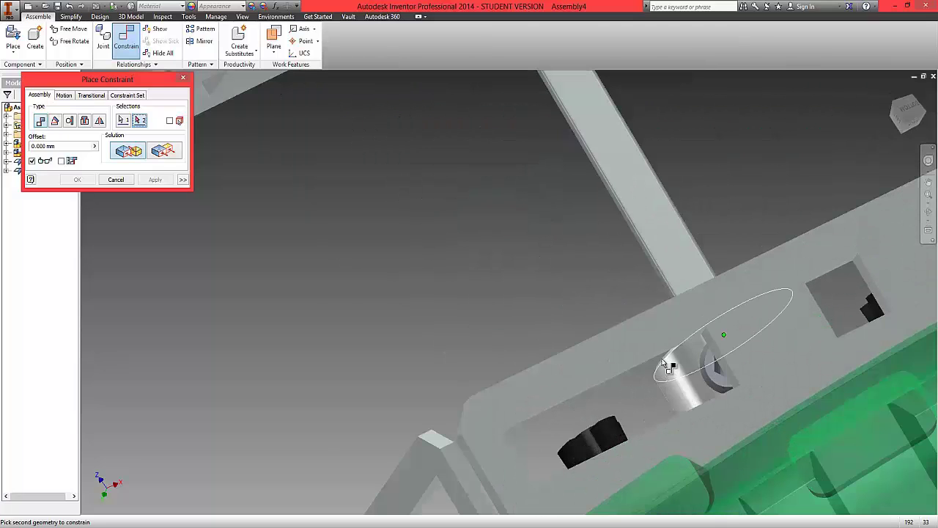
pyautogui.scroll(-3, 653, 358)
pyautogui.scroll(6, 653, 358)
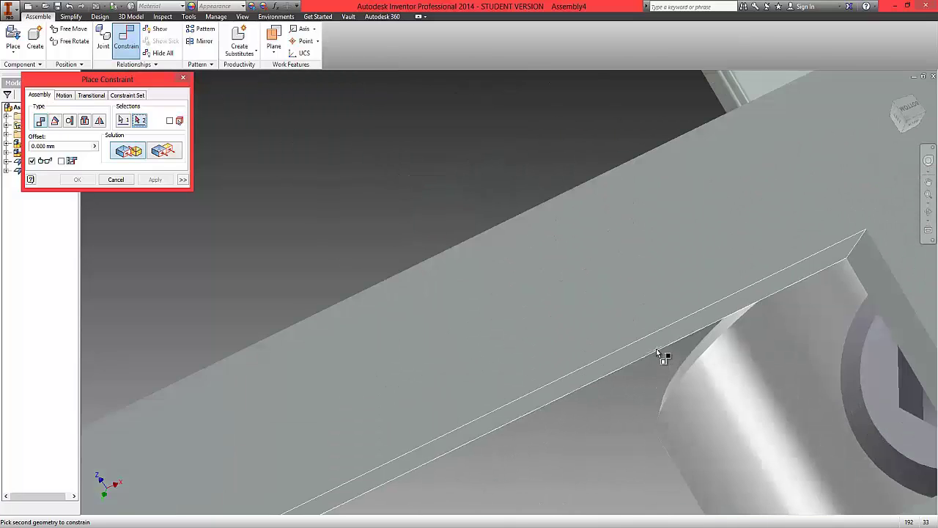
pyautogui.click(656, 349)
pyautogui.click(172, 153)
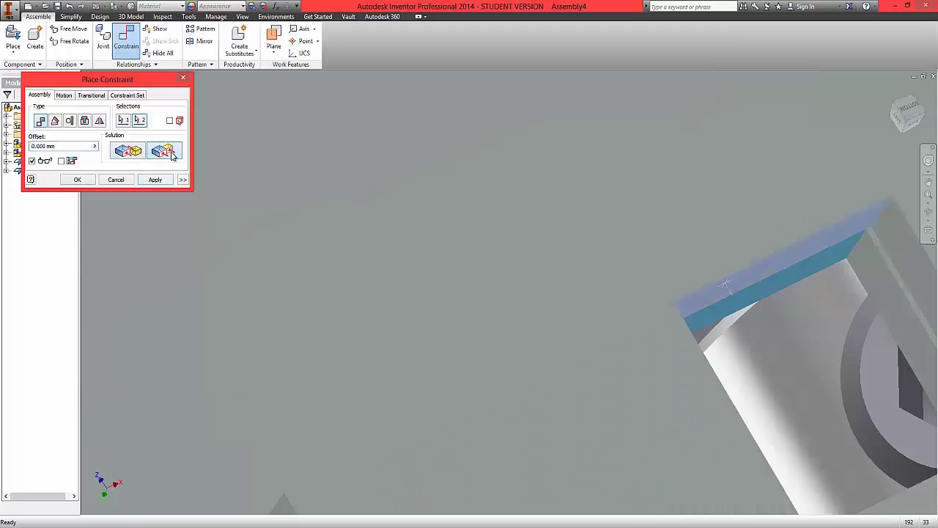
pyautogui.click(78, 179)
# Step: Save the finished chassis as Assembly4 in the Tumbler Unit 1.1 folder and accept the file format migration
pyautogui.scroll(-5, 145, 308)
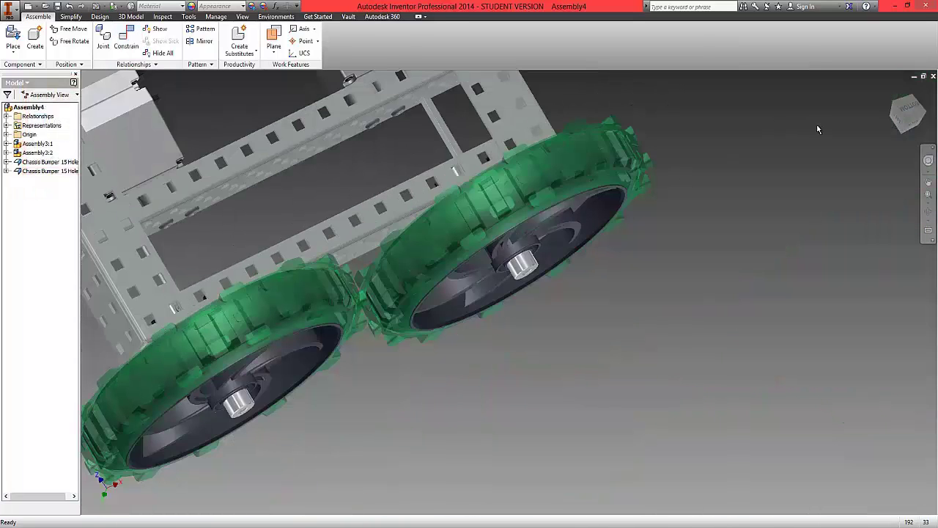
pyautogui.click(921, 126)
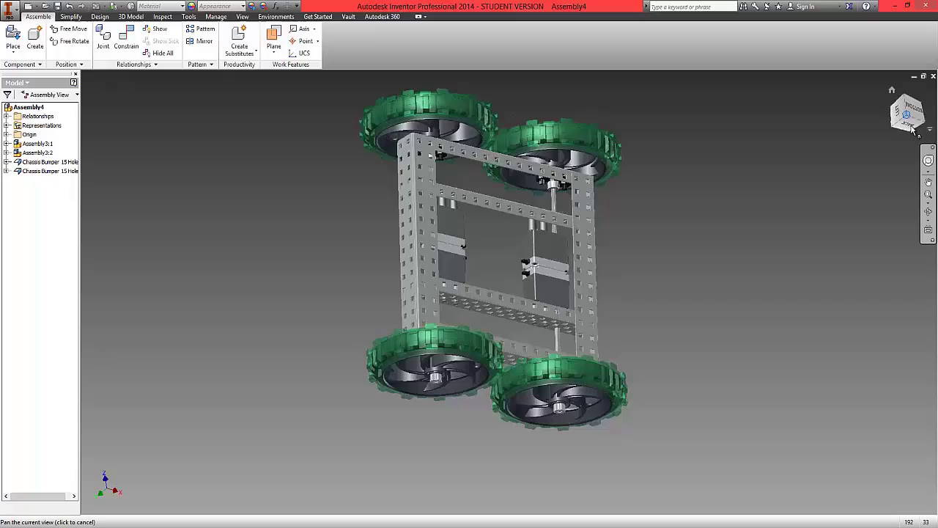
pyautogui.moveTo(926, 129)
pyautogui.keyDown('shift'); pyautogui.mouseDown(button='middle')
pyautogui.moveTo(856, 72)
pyautogui.moveTo(819, 468)
pyautogui.moveTo(721, 497)
pyautogui.moveTo(714, 89)
pyautogui.mouseUp(button='middle'); pyautogui.keyUp('shift')
pyautogui.press('F6')
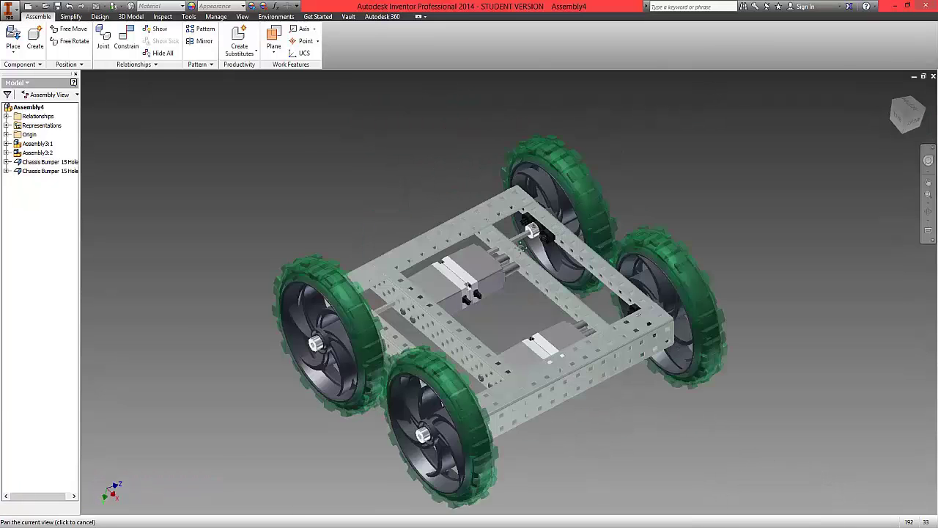
pyautogui.click(17, 15)
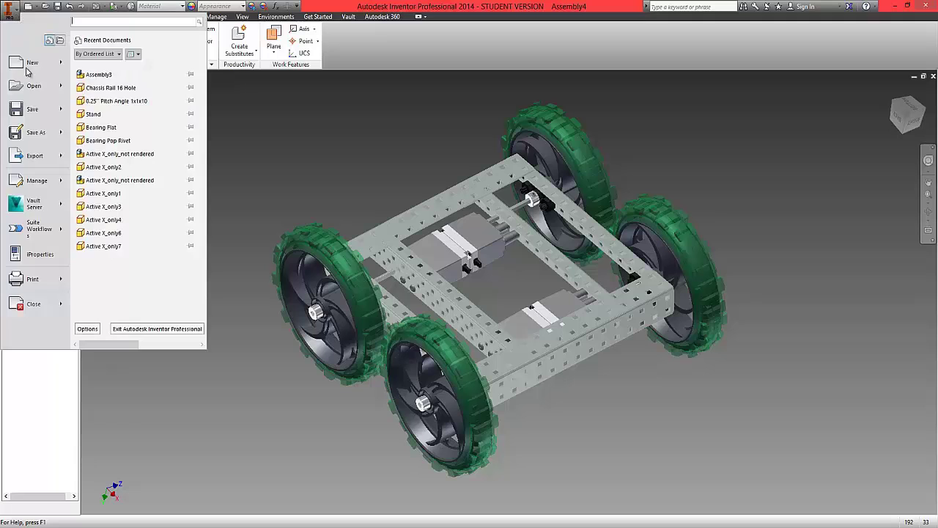
pyautogui.click(45, 117)
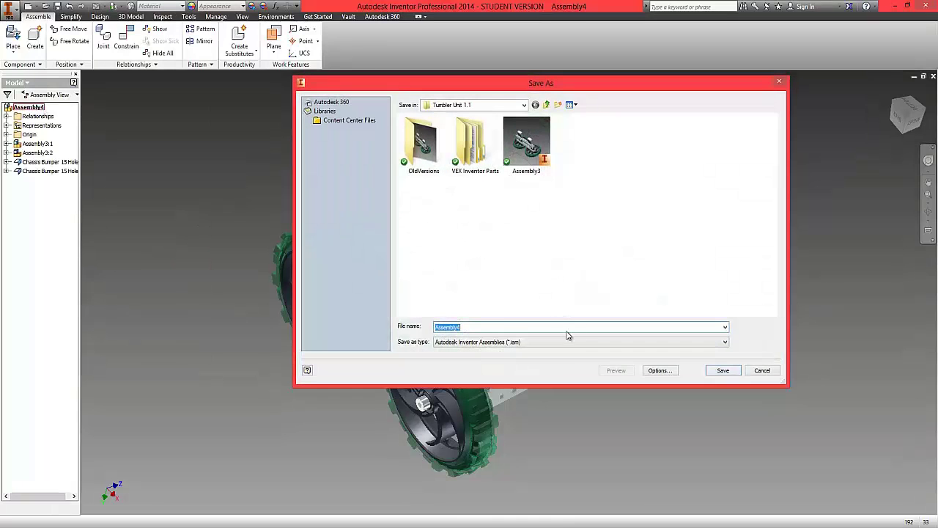
pyautogui.click(724, 372)
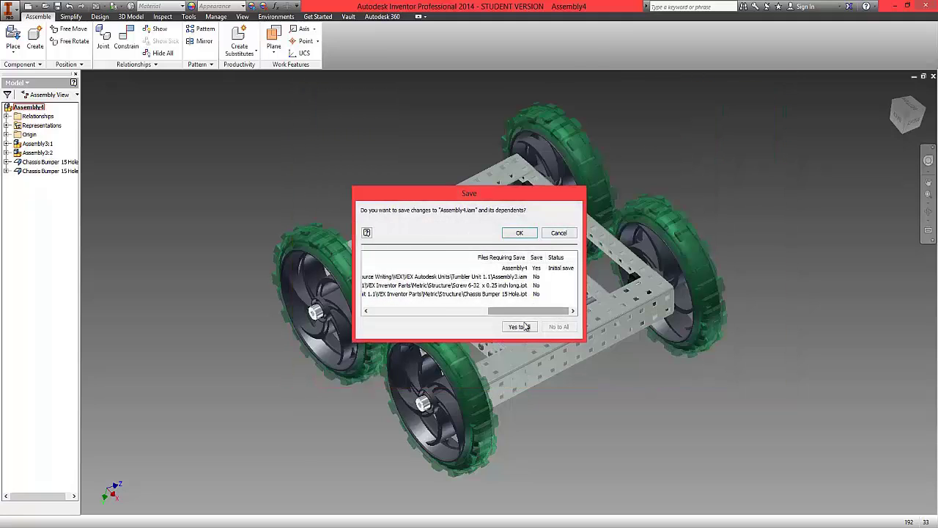
pyautogui.click(519, 232)
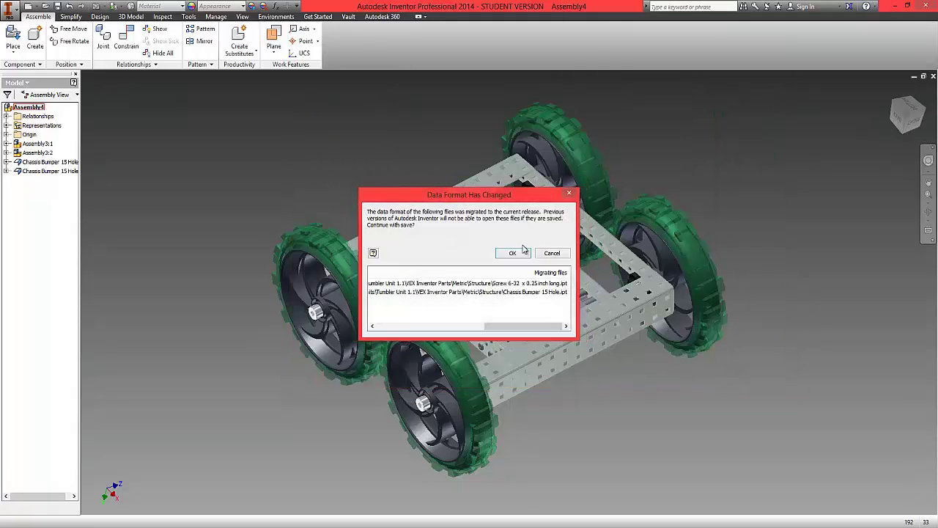
pyautogui.click(525, 248)
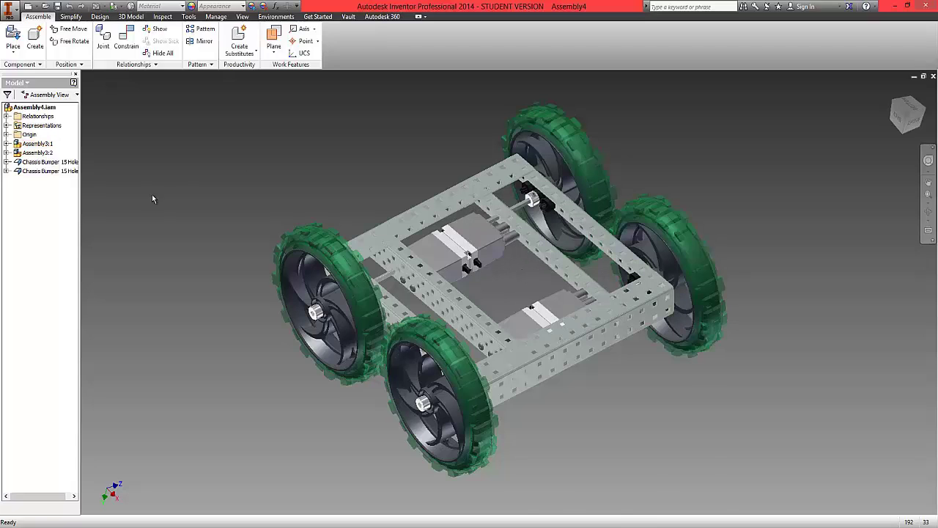
# Step: Close the chassis assembly and open Assembly3 from the Tumbler Unit 1.1 folder
pyautogui.click(14, 10)
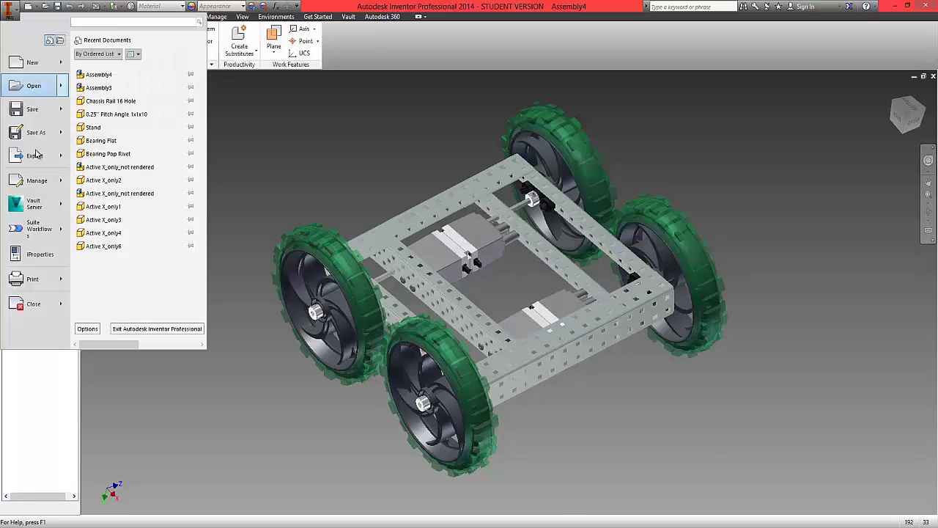
pyautogui.click(33, 303)
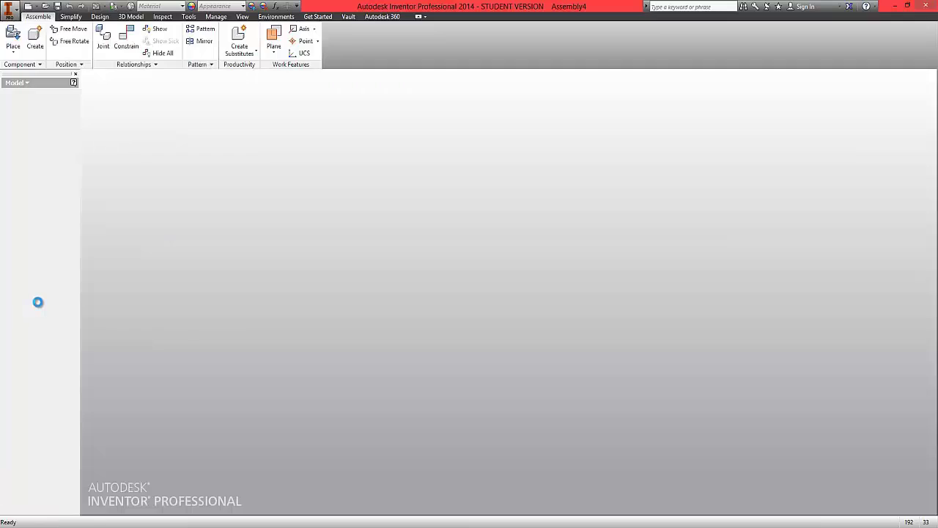
pyautogui.click(28, 37)
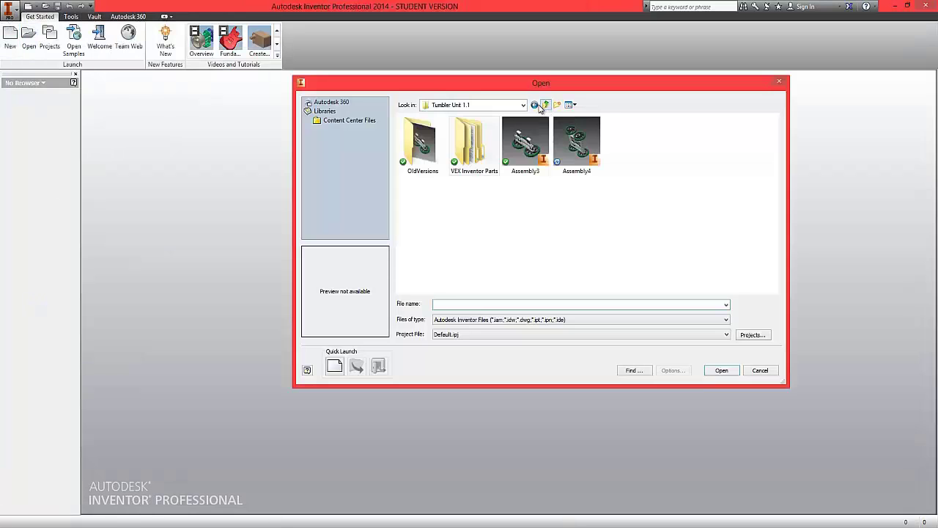
pyautogui.click(525, 164)
pyautogui.click(722, 371)
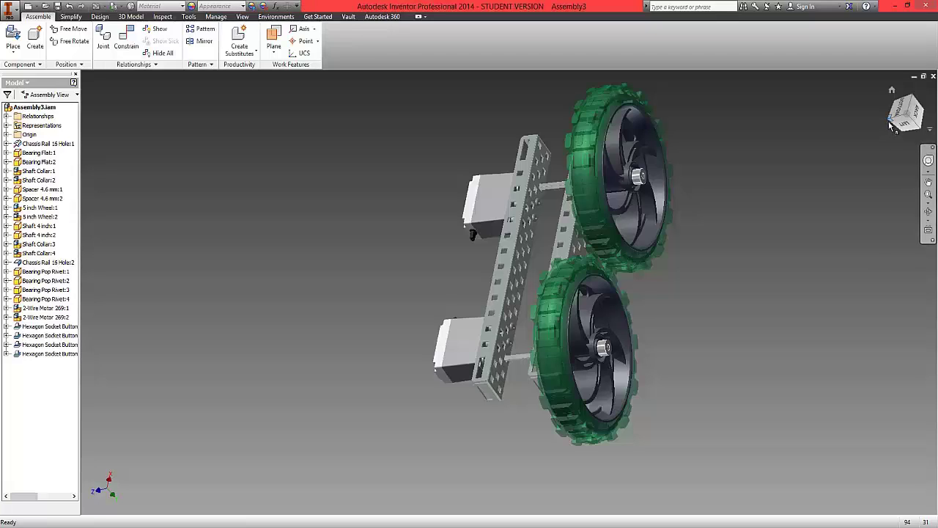
# Step: Delete the mate constraint Mate:19 from the motor-side rail, Chassis Rail 16 Hole:2
pyautogui.click(890, 125)
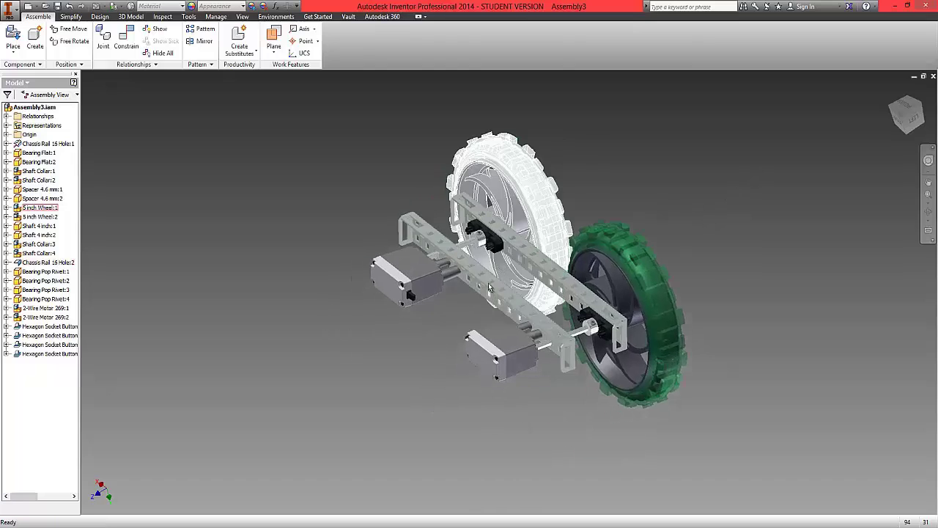
pyautogui.click(490, 286)
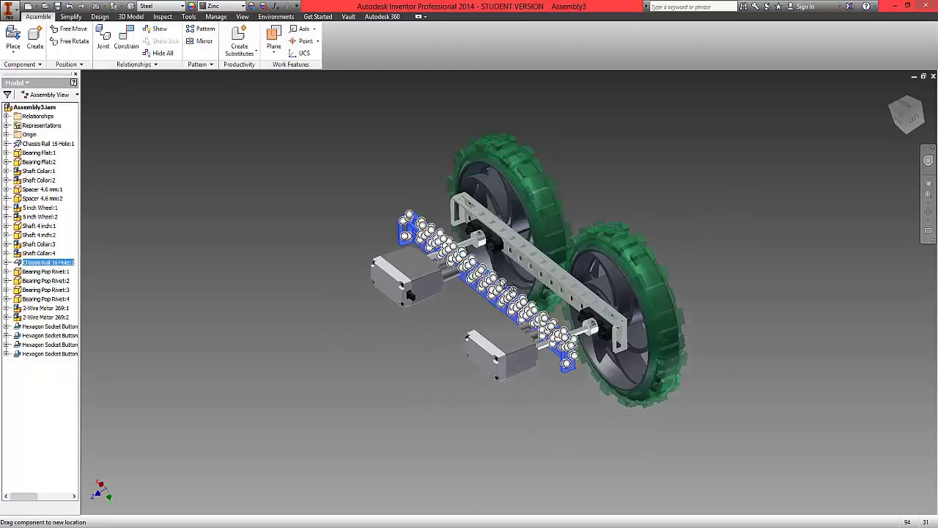
pyautogui.click(430, 348)
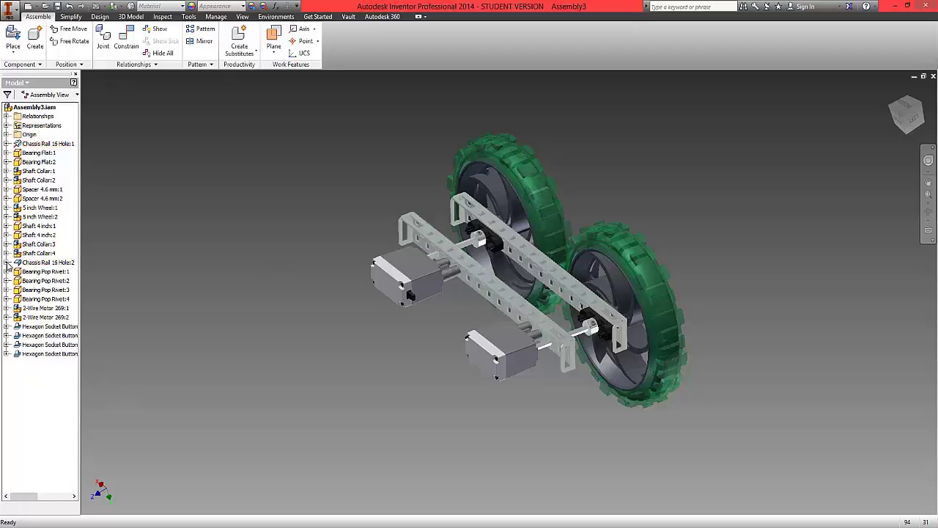
pyautogui.click(44, 263)
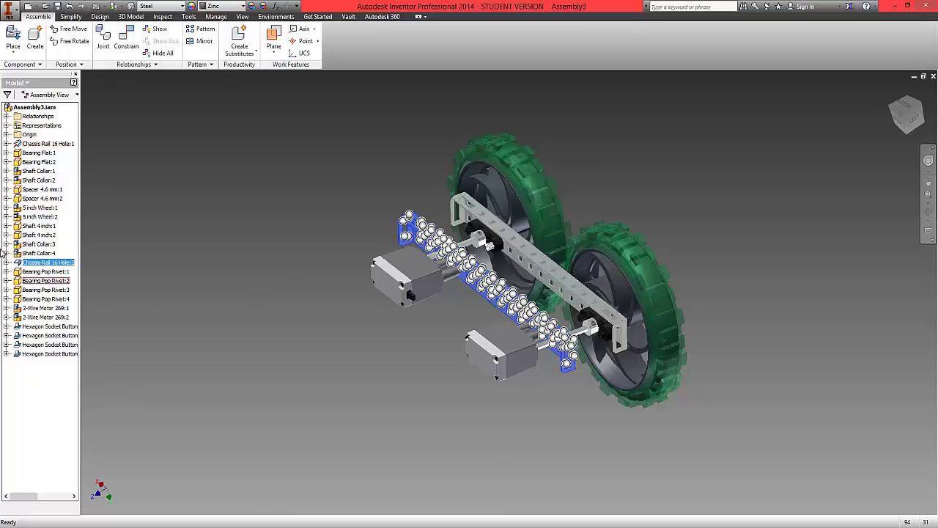
pyautogui.click(6, 263)
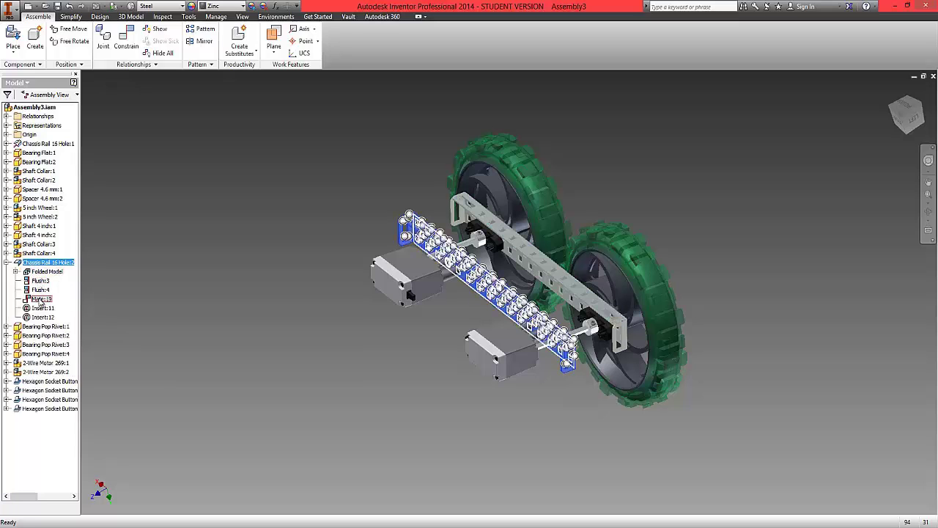
pyautogui.click(928, 181)
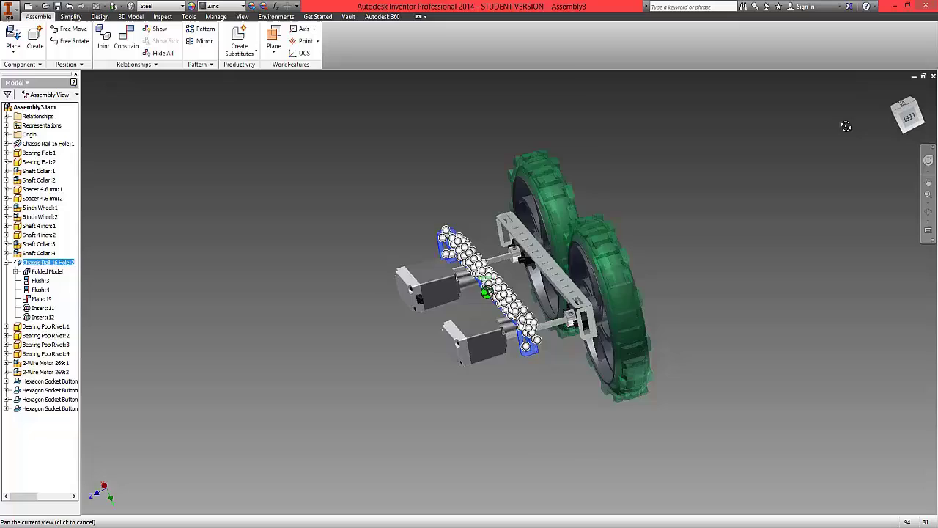
pyautogui.moveTo(846, 126)
pyautogui.mouseDown()
pyautogui.moveTo(861, 127)
pyautogui.moveTo(856, 138)
pyautogui.mouseUp()
pyautogui.click(815, 220)
pyautogui.scroll(-3, 509, 360)
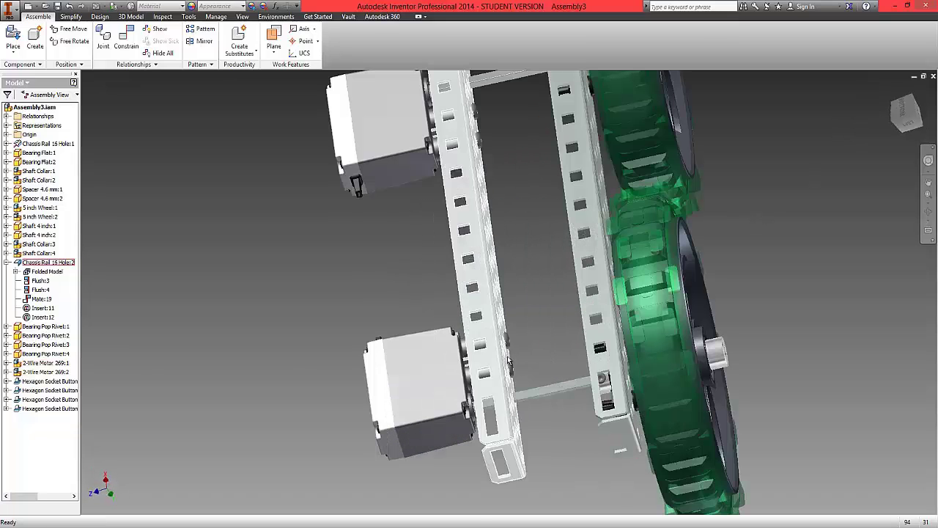
pyautogui.click(42, 299)
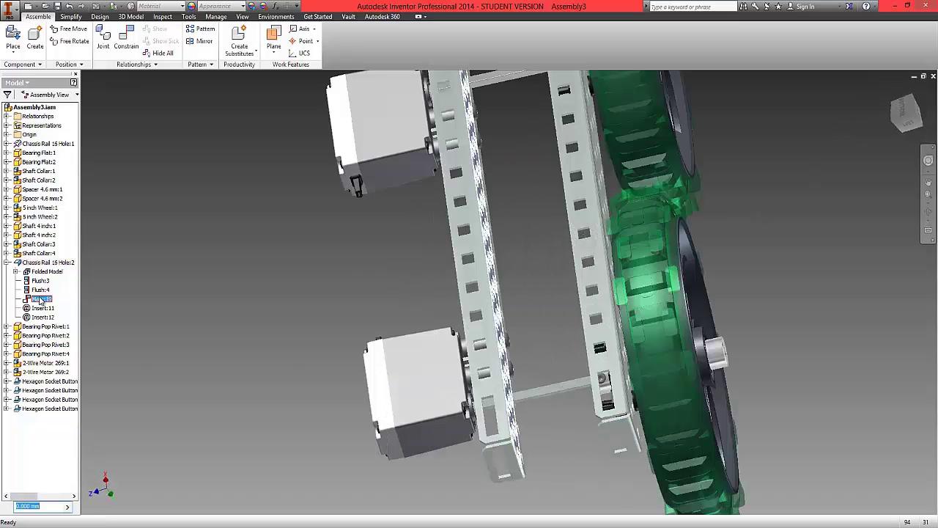
pyautogui.rightClick(40, 300)
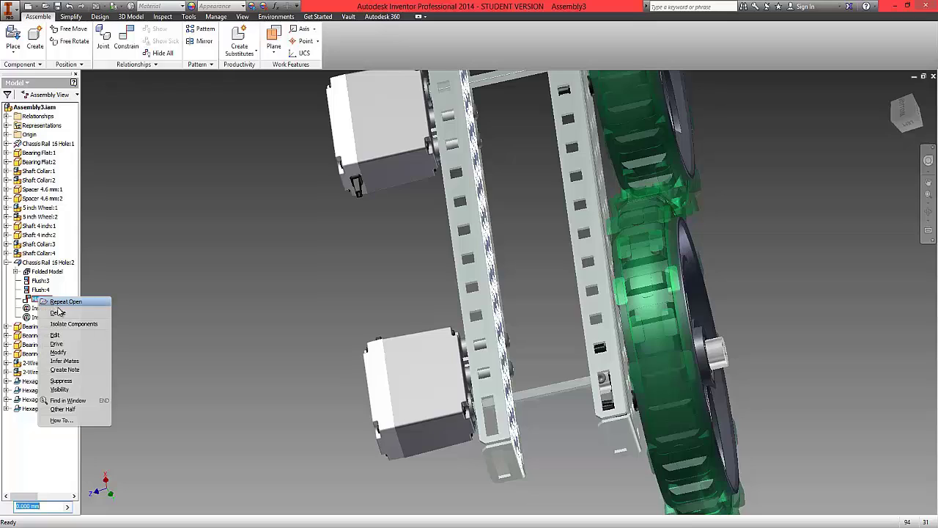
pyautogui.click(57, 313)
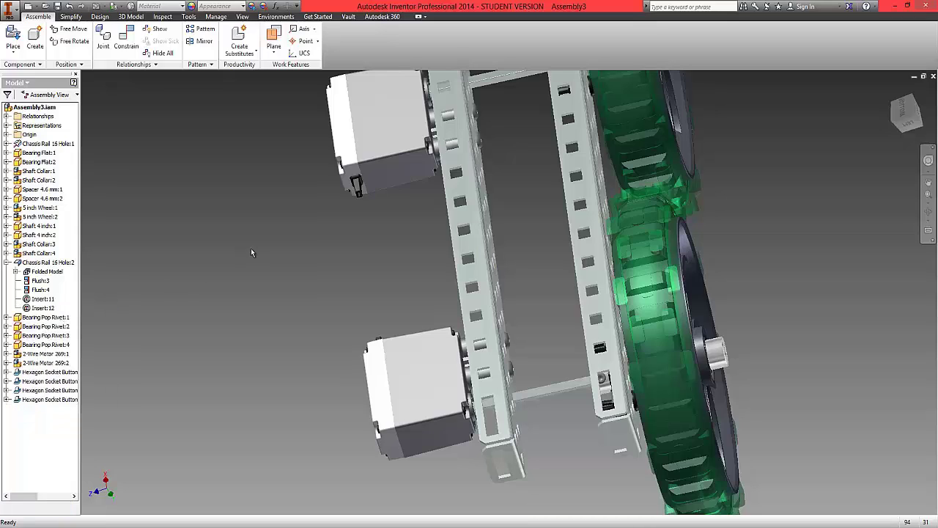
pyautogui.click(8, 262)
# Step: Delete the flush constraints of both 4-inch shafts: Flush:2 on the first shaft and Flush:1 on the second
pyautogui.click(16, 226)
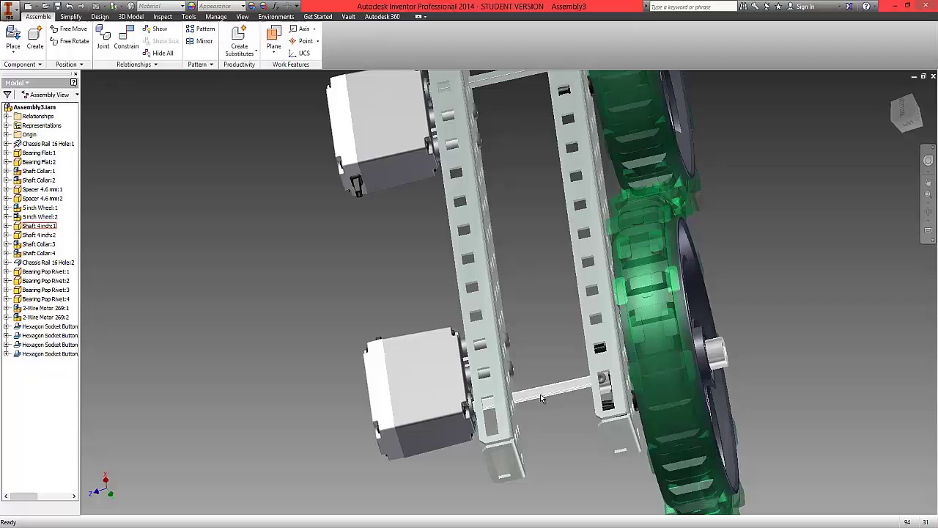
pyautogui.click(7, 226)
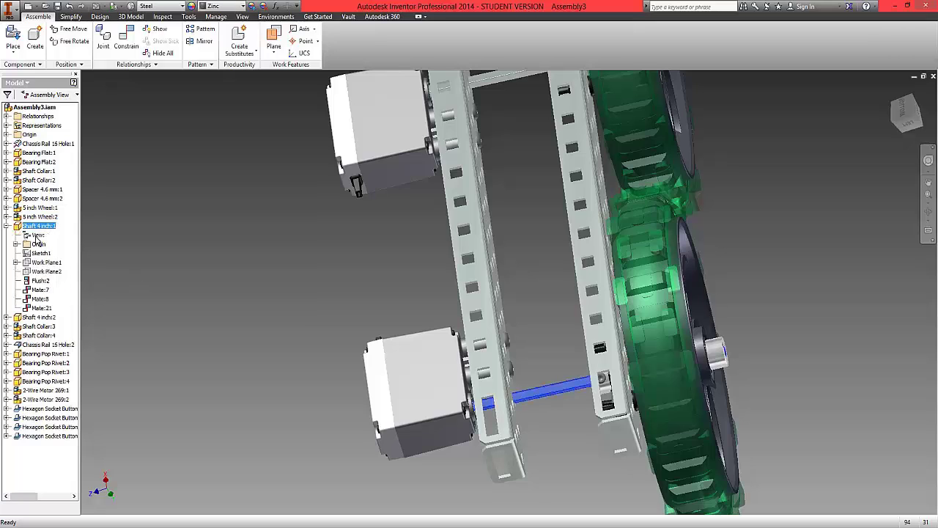
pyautogui.rightClick(39, 281)
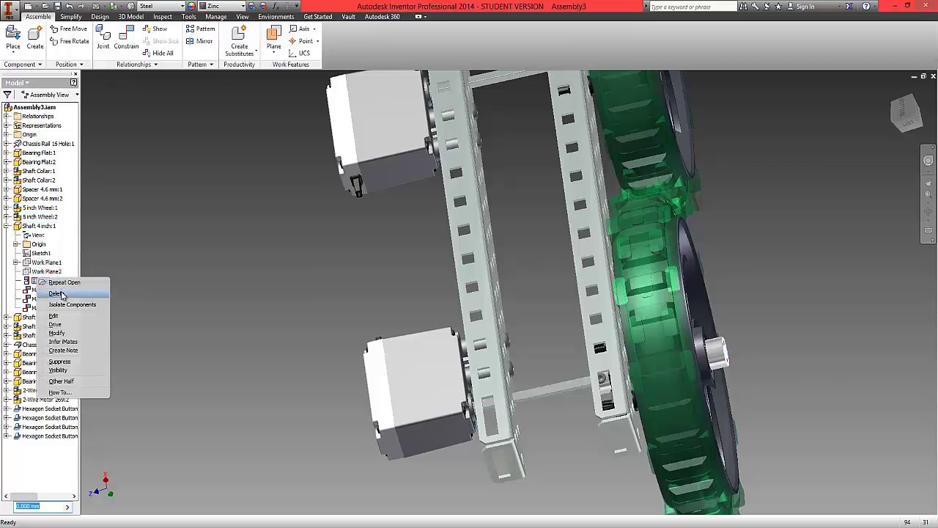
pyautogui.click(59, 293)
pyautogui.click(7, 226)
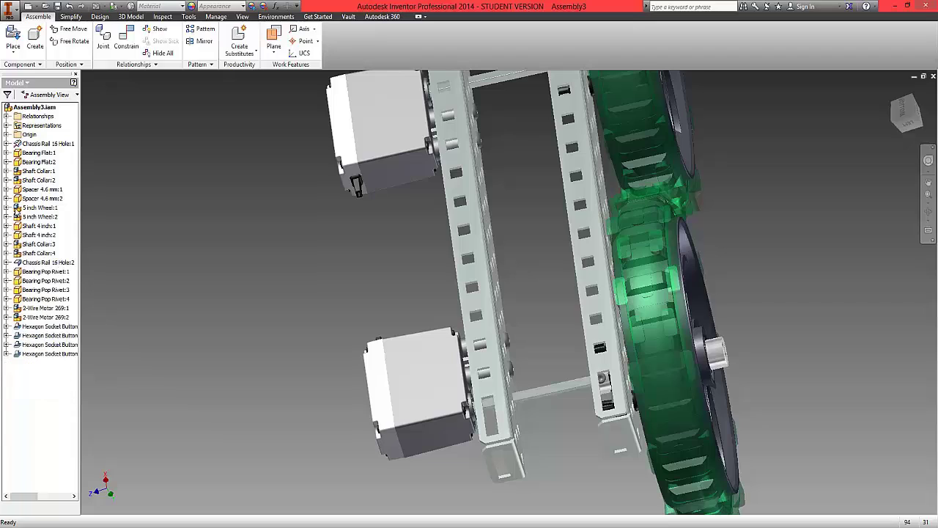
pyautogui.click(6, 235)
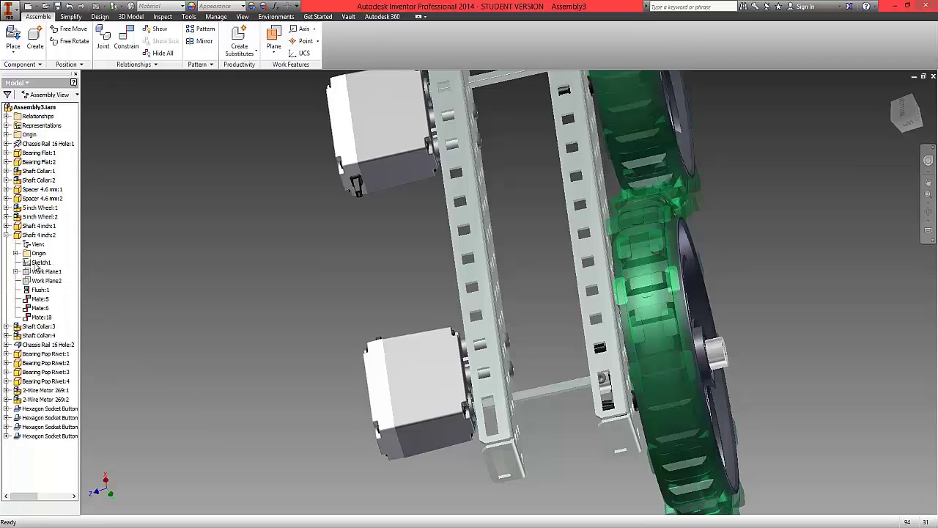
pyautogui.rightClick(40, 289)
pyautogui.click(70, 302)
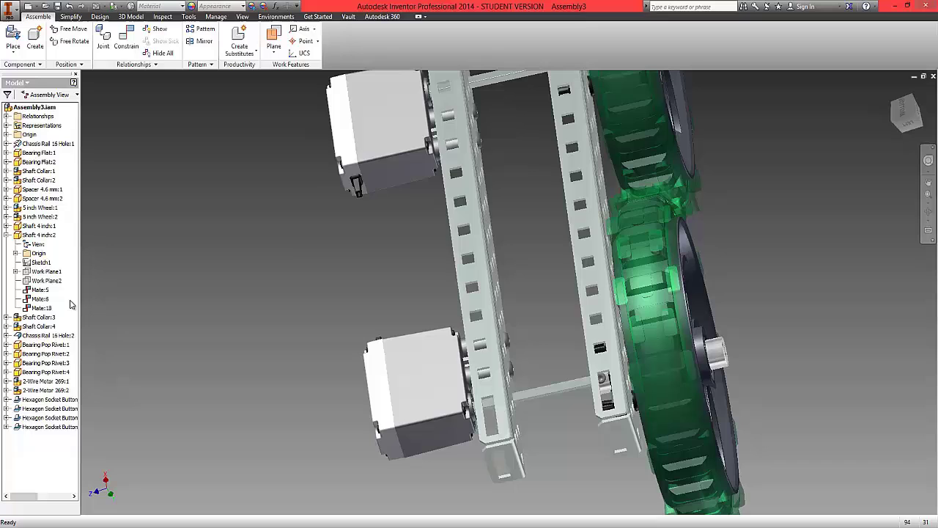
# Step: Slide the motor-side rail with its motors toward the wheel-side rail so that the shafts protrude beyond the wheels
pyautogui.moveTo(491, 219)
pyautogui.mouseDown()
pyautogui.moveTo(561, 224)
pyautogui.moveTo(470, 229)
pyautogui.moveTo(514, 223)
pyautogui.moveTo(501, 220)
pyautogui.moveTo(460, 233)
pyautogui.moveTo(495, 223)
pyautogui.mouseUp()
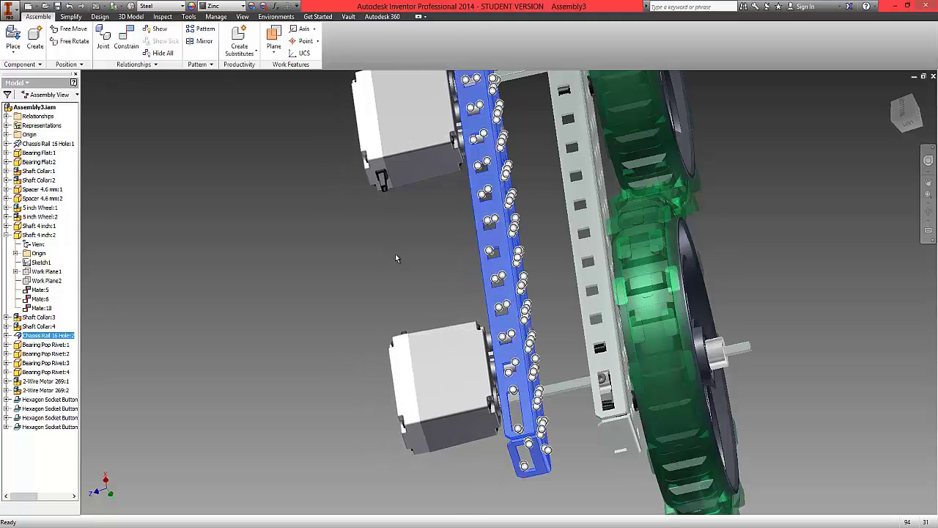
pyautogui.click(395, 253)
pyautogui.click(901, 116)
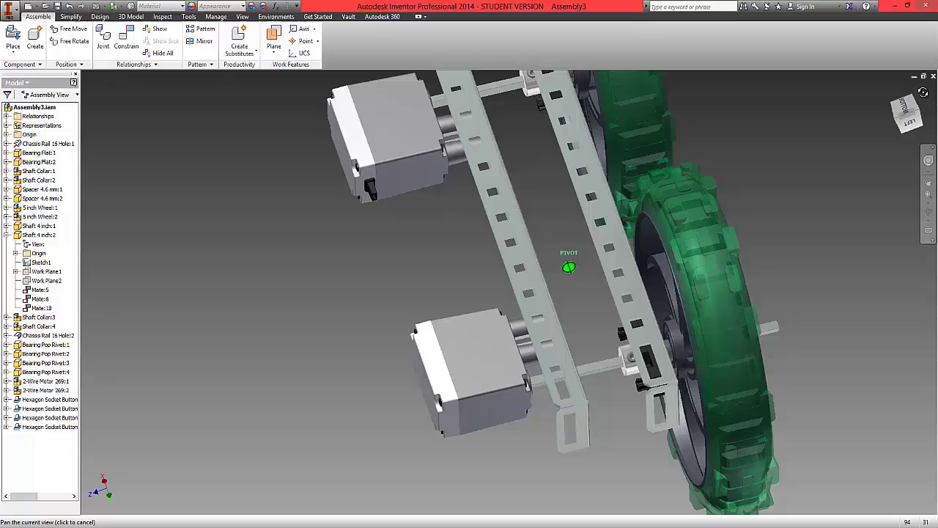
pyautogui.scroll(-2, 423, 200)
pyautogui.scroll(-3, 423, 197)
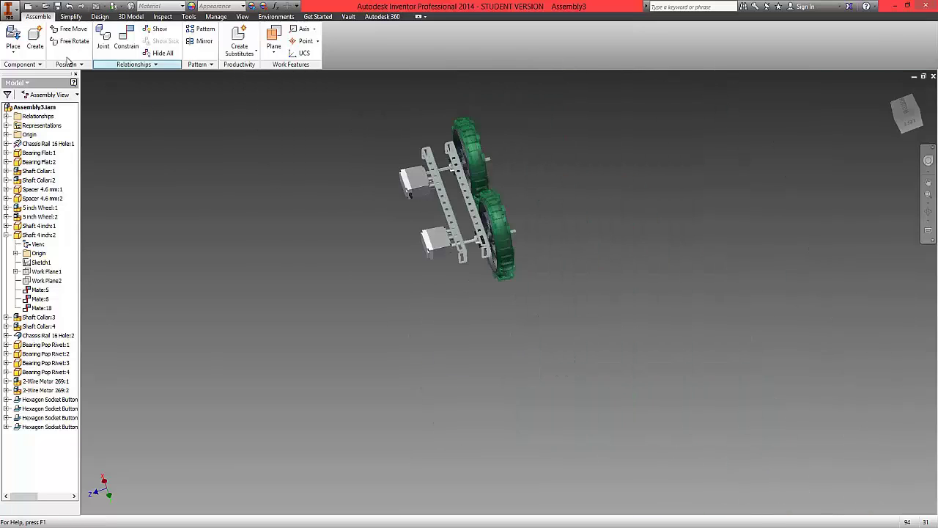
# Step: Save and close Assembly3 and open Assembly4 from the Tumbler Unit 1.1 folder
pyautogui.click(9, 9)
pyautogui.click(43, 114)
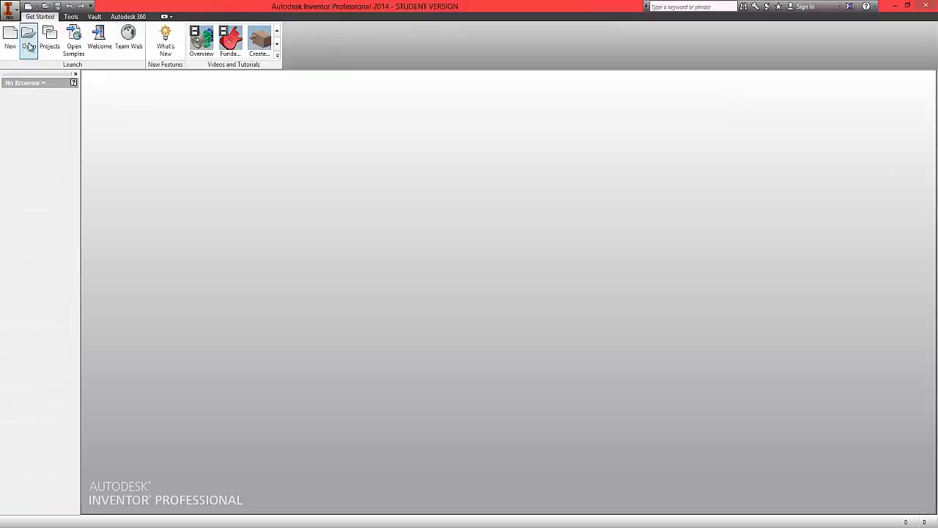
pyautogui.click(29, 35)
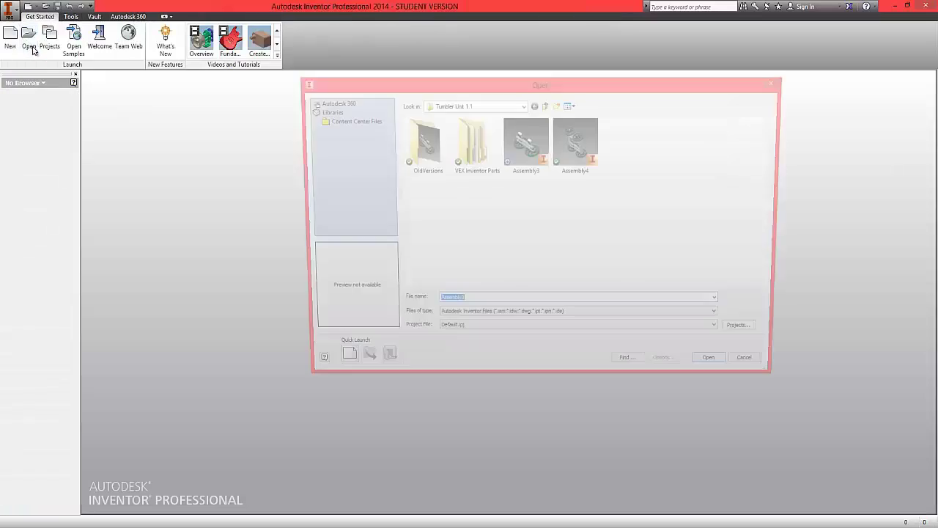
pyautogui.click(578, 145)
pyautogui.click(723, 371)
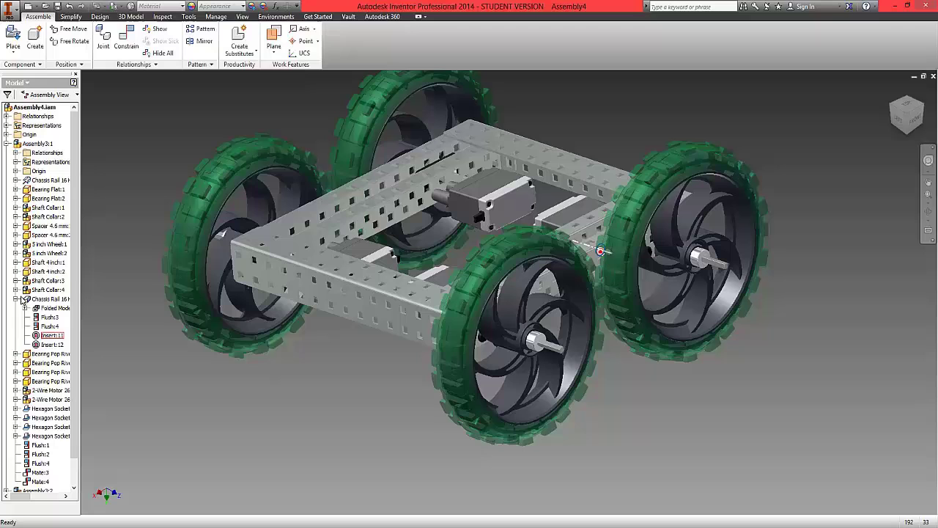
# Step: Activate Assembly3:1 for in-place editing and check the mate constraints of the 4-inch shaft in the front wheel
pyautogui.click(16, 299)
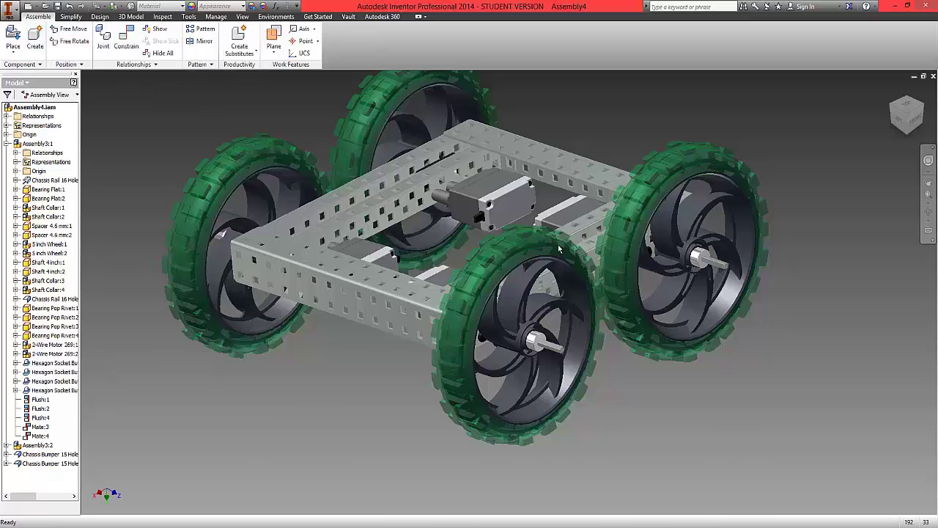
pyautogui.doubleClick(596, 249)
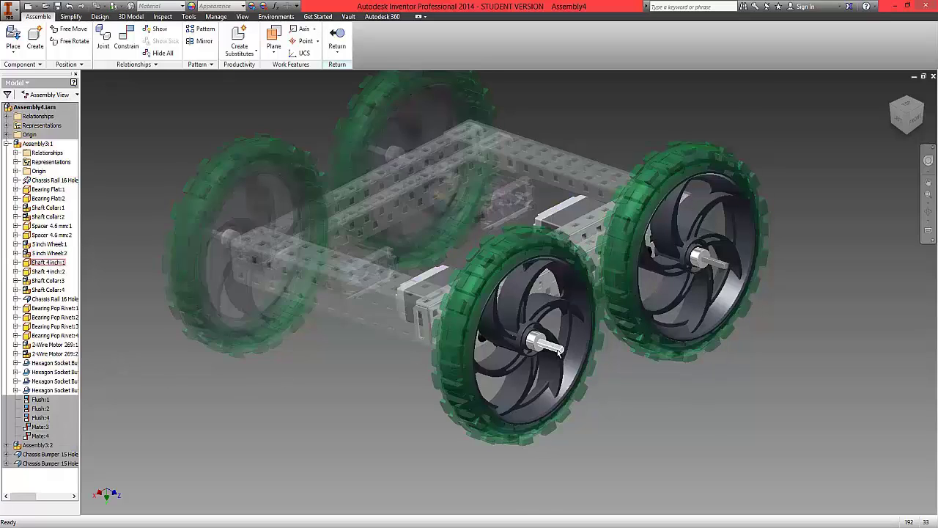
pyautogui.click(556, 349)
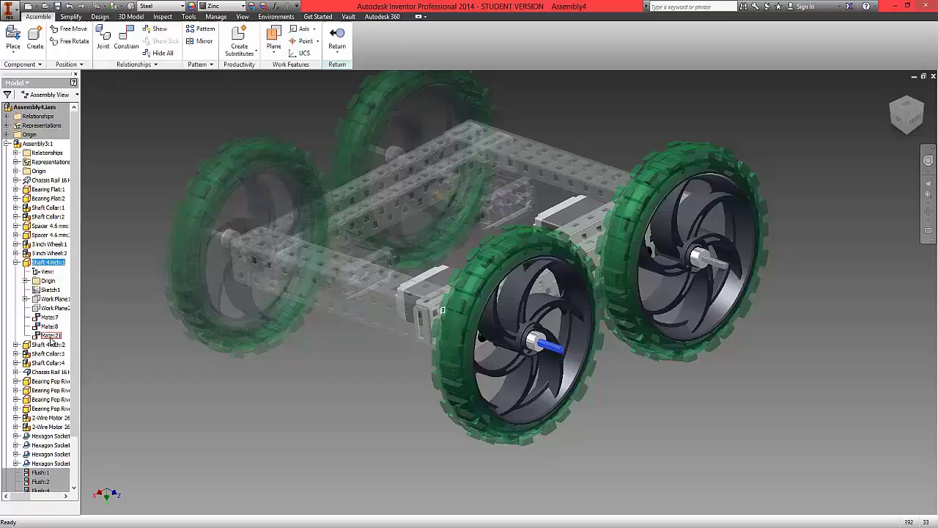
pyautogui.click(50, 337)
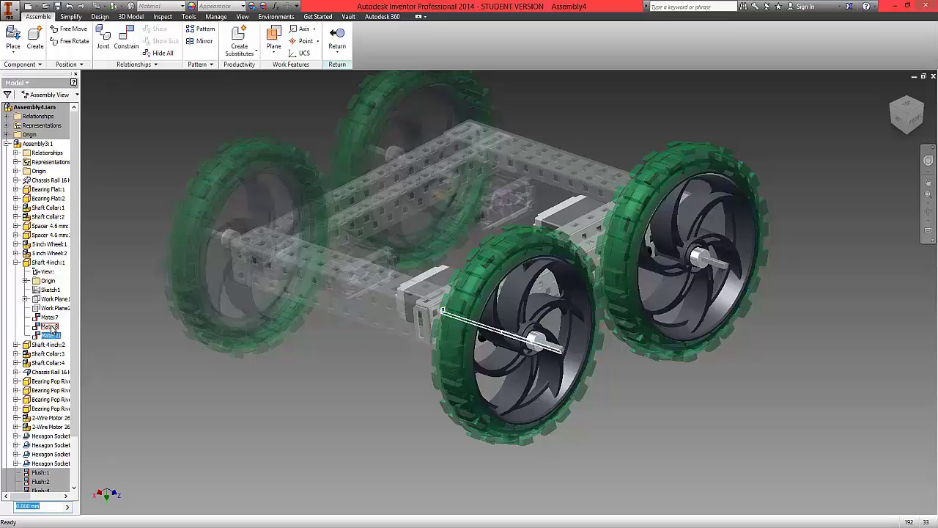
pyautogui.click(50, 316)
pyautogui.click(344, 360)
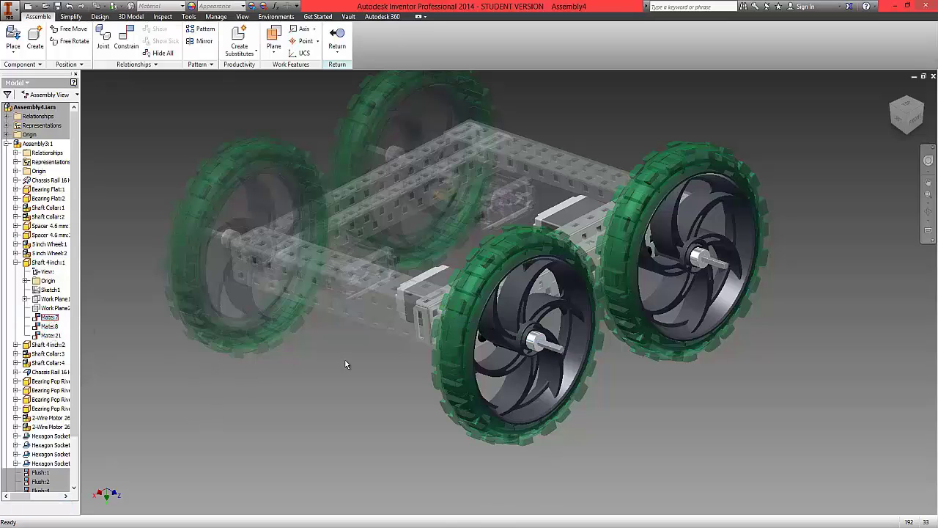
# Step: Slide the motors toward the wheels and apply a flush constraint with a -18.7 mm offset between the front shaft's end and its collar face
pyautogui.click(125, 46)
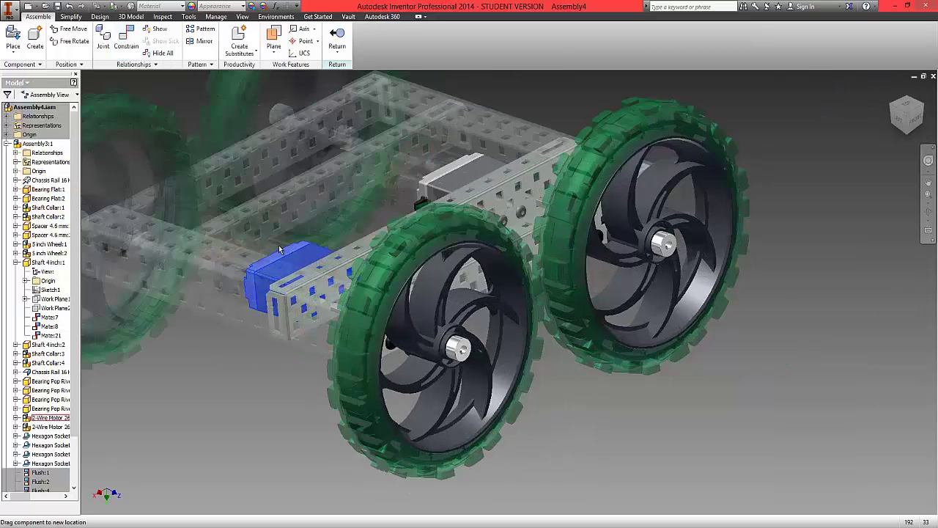
pyautogui.moveTo(279, 250); pyautogui.dragTo(330, 266)
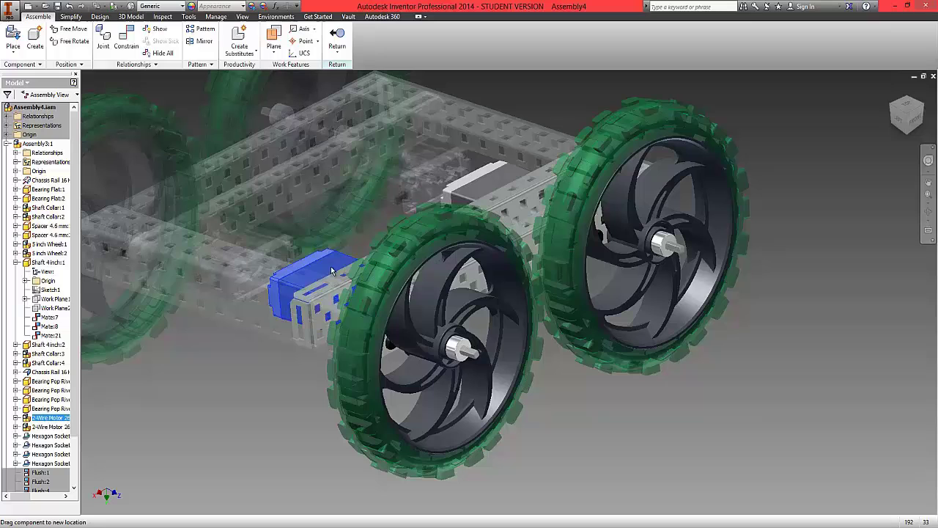
pyautogui.click(125, 41)
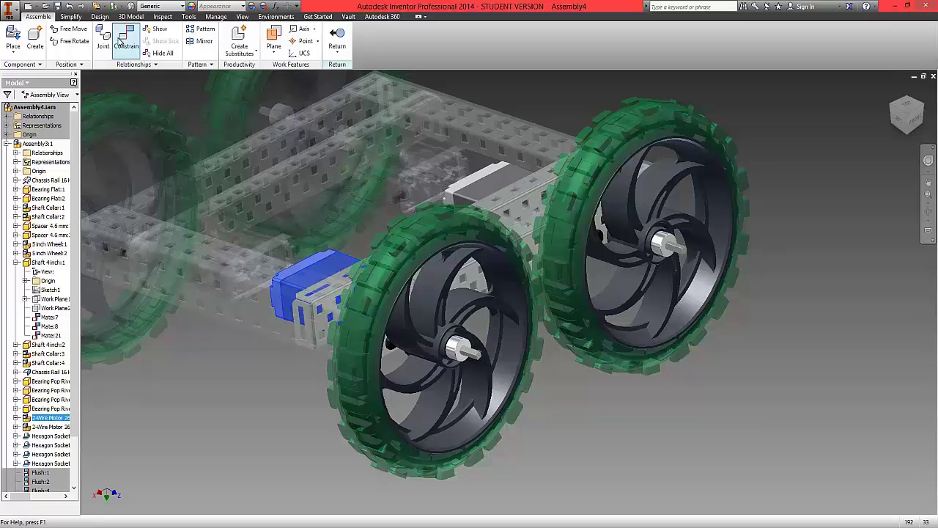
pyautogui.scroll(5, 475, 347)
pyautogui.click(477, 358)
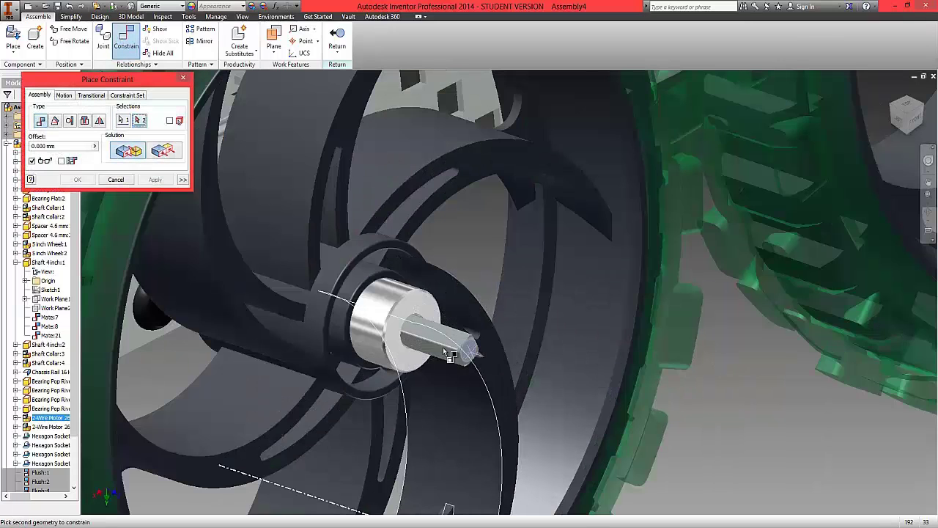
pyautogui.click(404, 317)
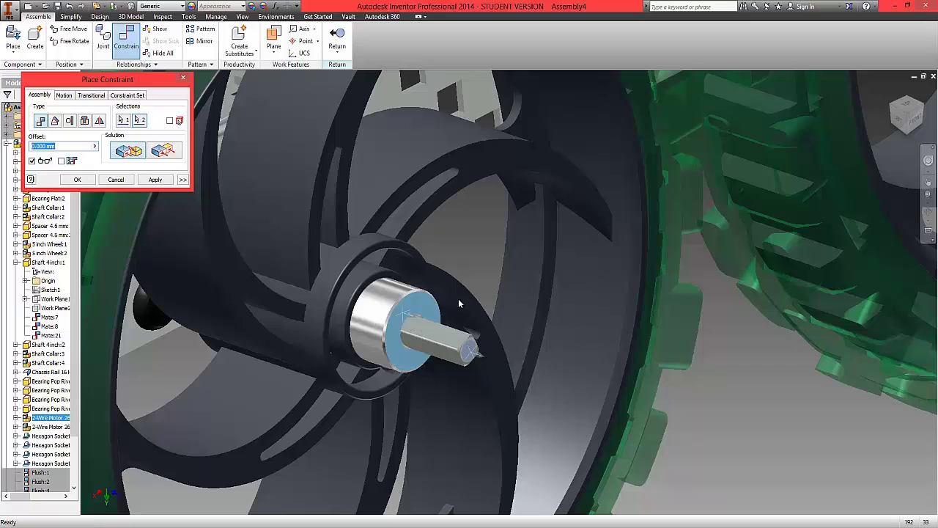
pyautogui.click(137, 152)
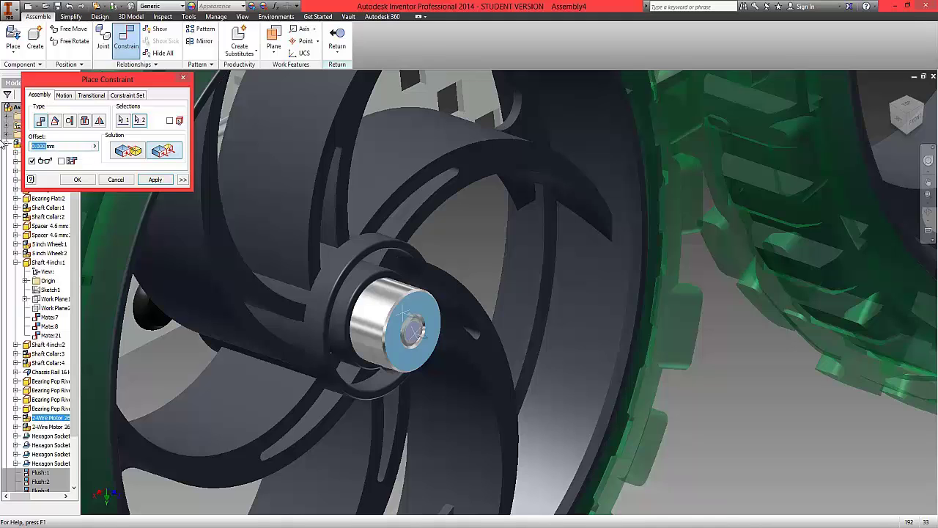
pyautogui.write('-18.7')
pyautogui.scroll(-6, 370, 315)
pyautogui.scroll(3, 308, 342)
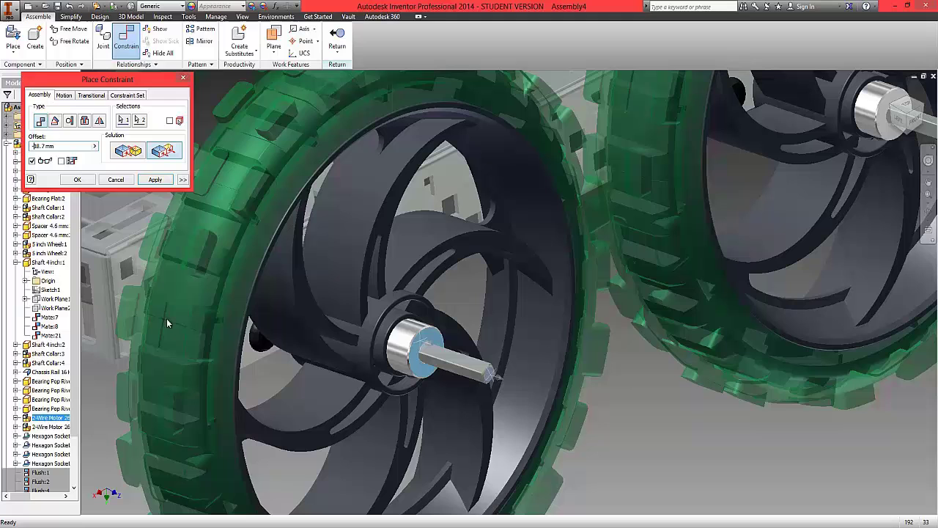
pyautogui.click(91, 180)
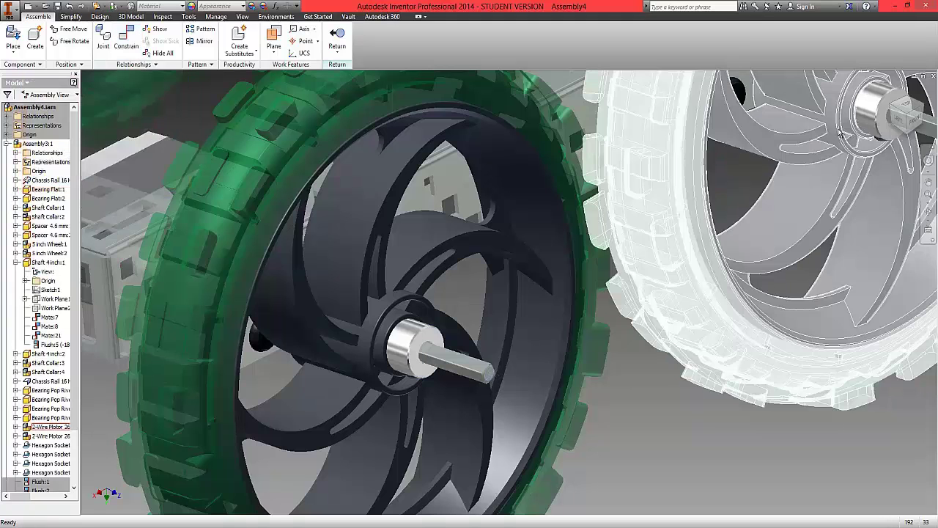
# Step: Finish editing Assembly3 in place, return to the top-level Assembly4 and inspect the whole chassis with its four wheels
pyautogui.scroll(3, 580, 158)
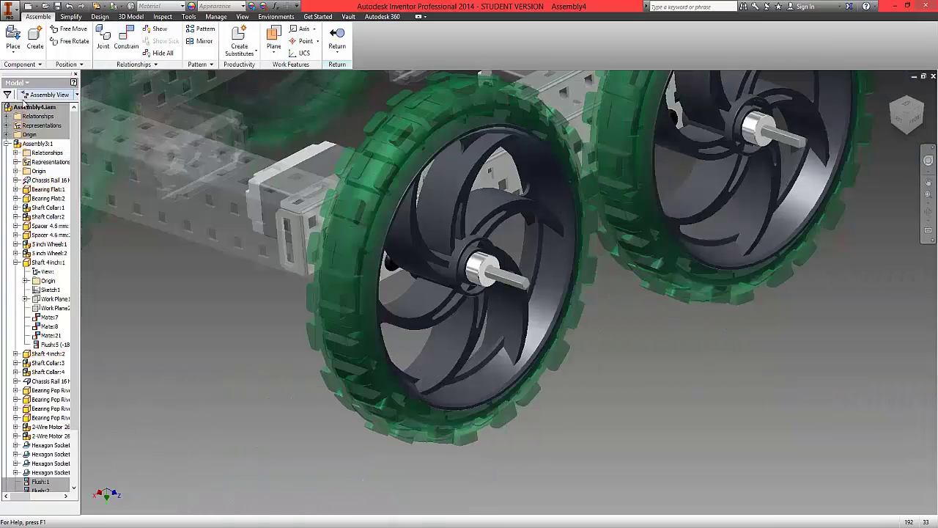
pyautogui.doubleClick(24, 110)
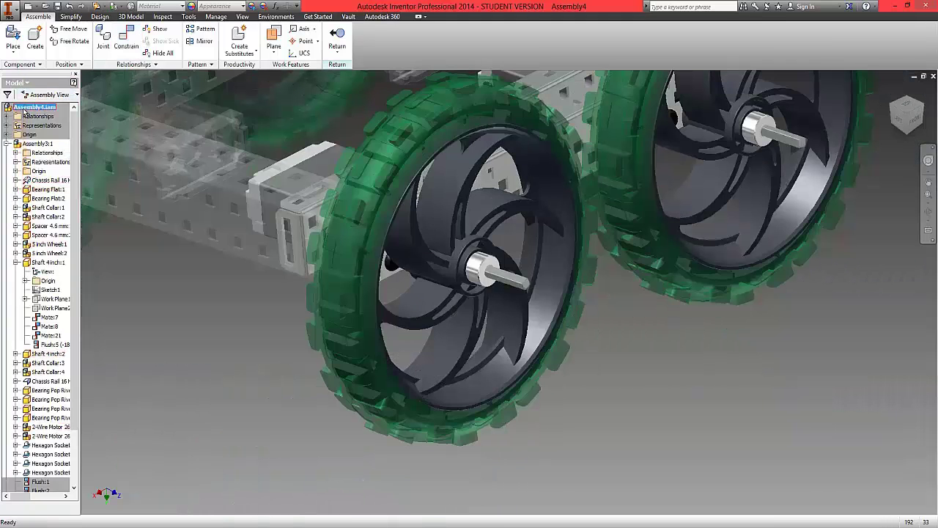
pyautogui.click(196, 313)
pyautogui.click(911, 119)
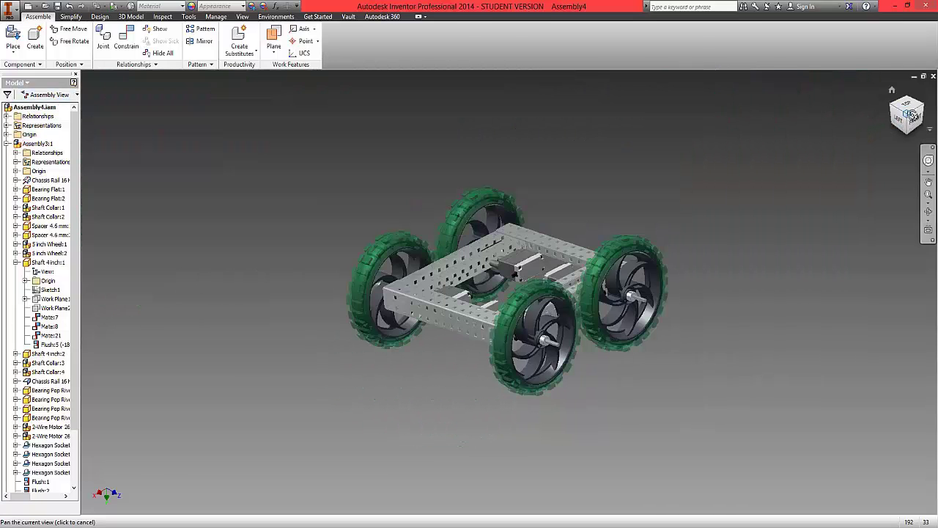
pyautogui.moveTo(912, 115)
pyautogui.mouseDown()
pyautogui.moveTo(136, 111)
pyautogui.moveTo(176, 130)
pyautogui.moveTo(187, 159)
pyautogui.moveTo(152, 132)
pyautogui.mouseUp()
pyautogui.keyDown('shift'); pyautogui.moveTo(151, 132); pyautogui.dragTo(110, 103, button='middle'); pyautogui.keyUp('shift')
# Step: Save Assembly4 together with its modified dependent file Assembly3
pyautogui.click(12, 14)
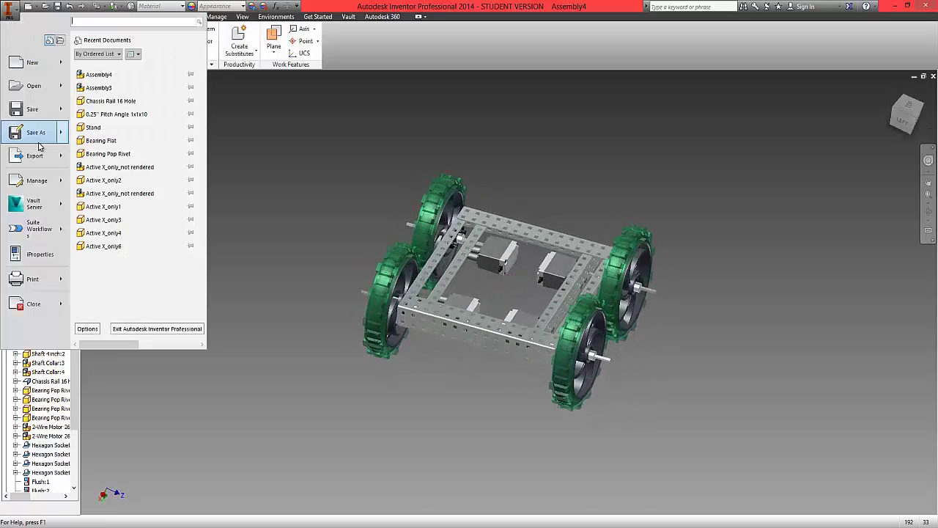
pyautogui.click(33, 126)
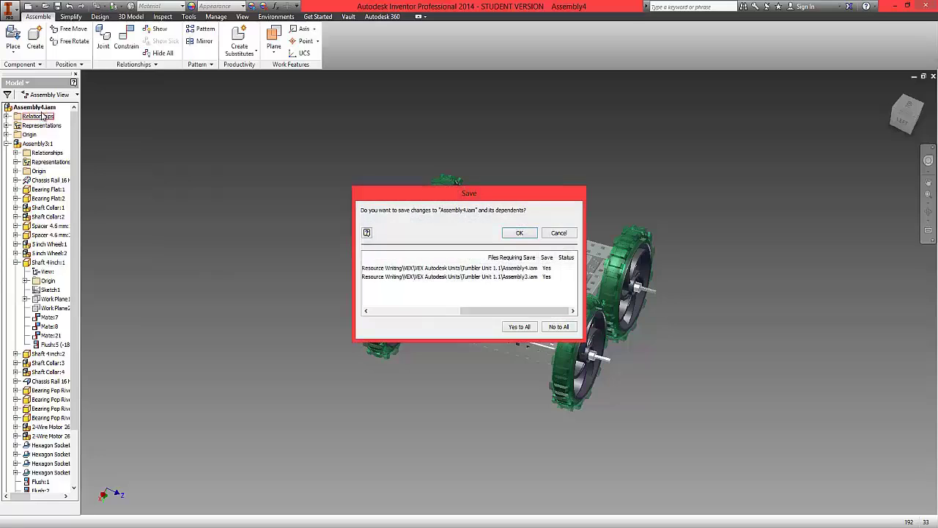
pyautogui.click(525, 329)
pyautogui.click(530, 233)
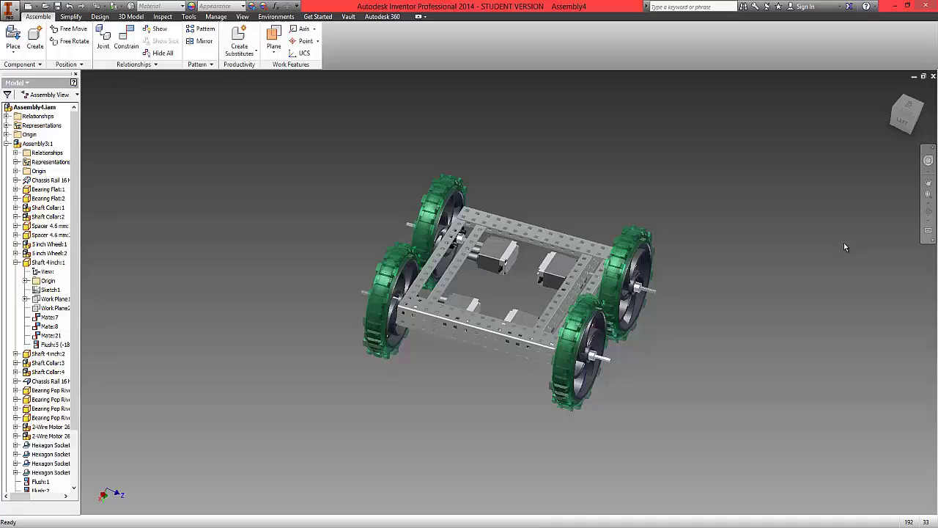